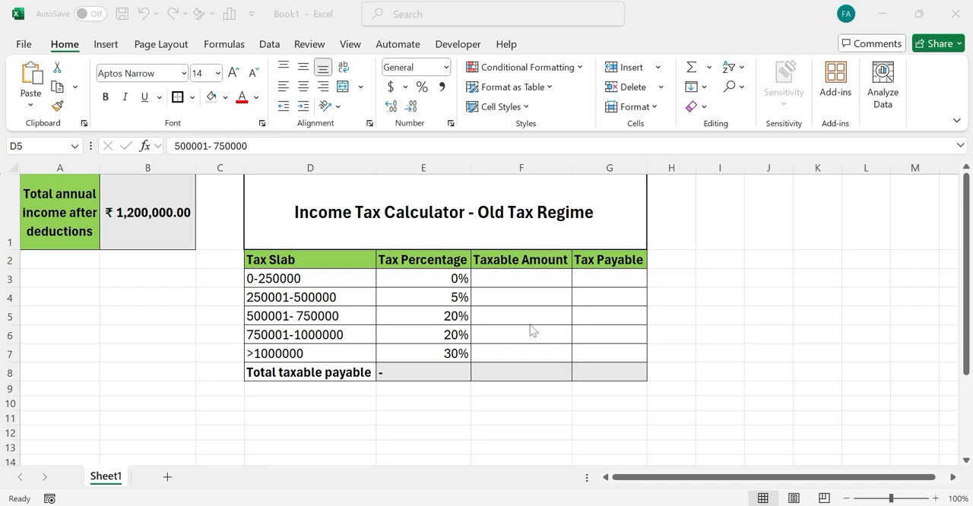
# - Examine the old-regime tax slabs with their percentages, the Taxable Amount and Tax Payable columns, and the total annual income
pyautogui.click(329, 257)
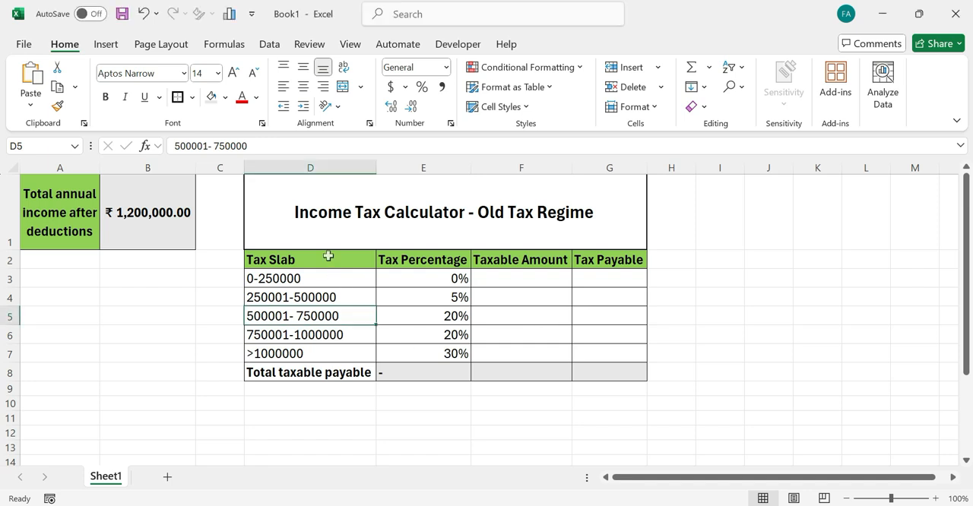
pyautogui.click(328, 257)
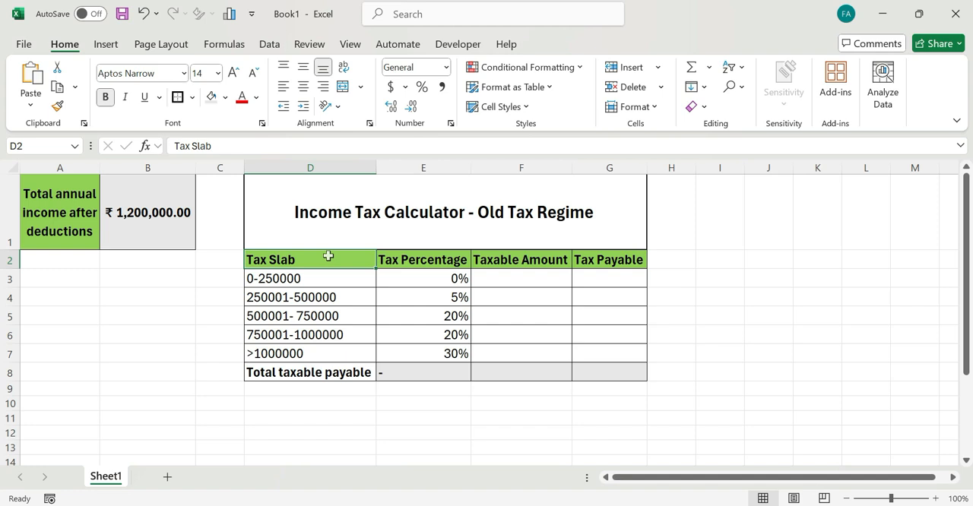
pyautogui.press('Down')
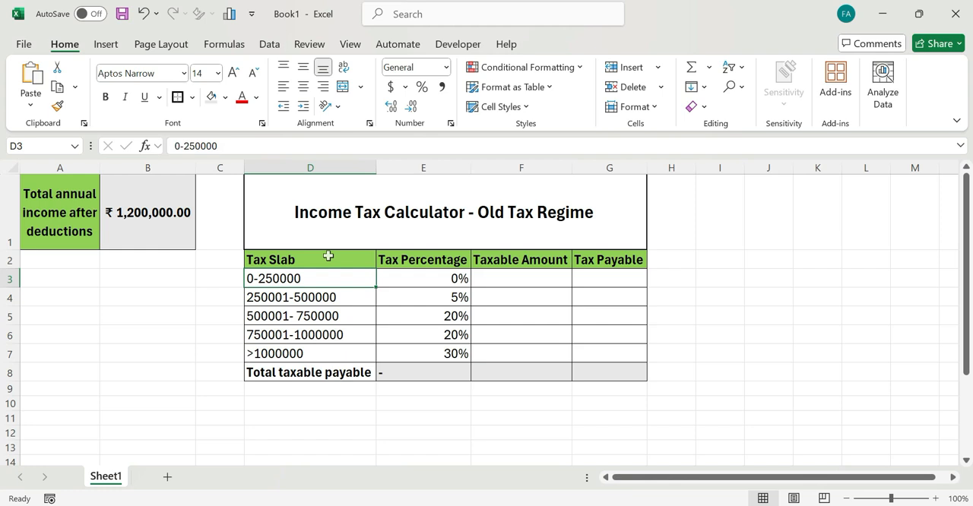
pyautogui.press('Down')
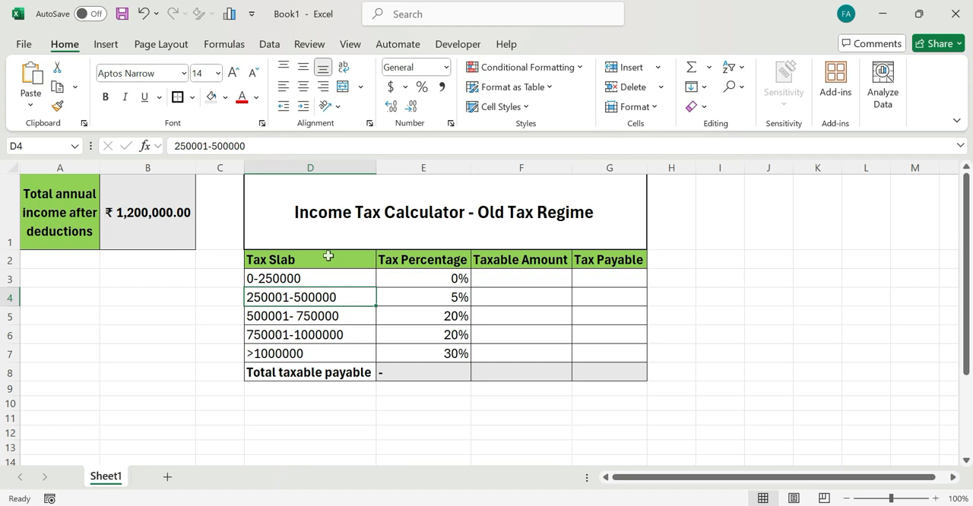
pyautogui.press('Right')
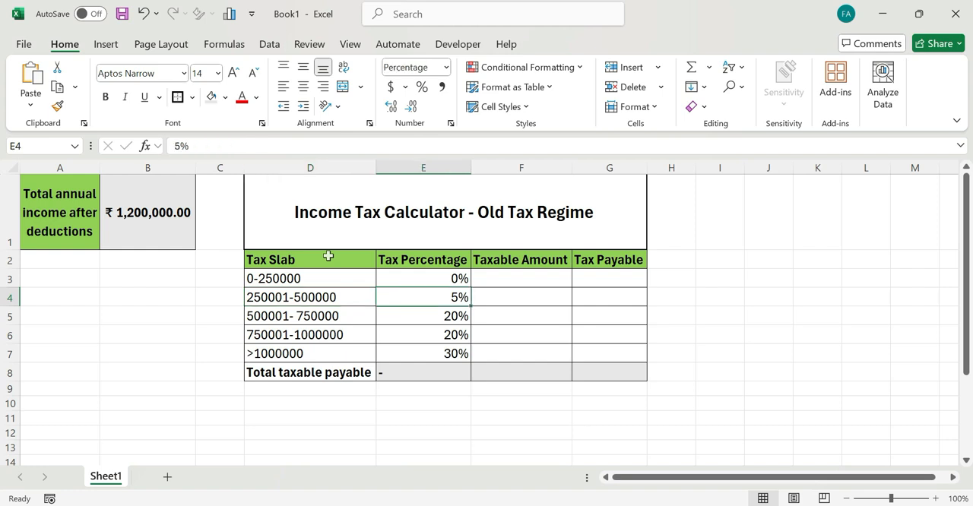
pyautogui.press('Left')
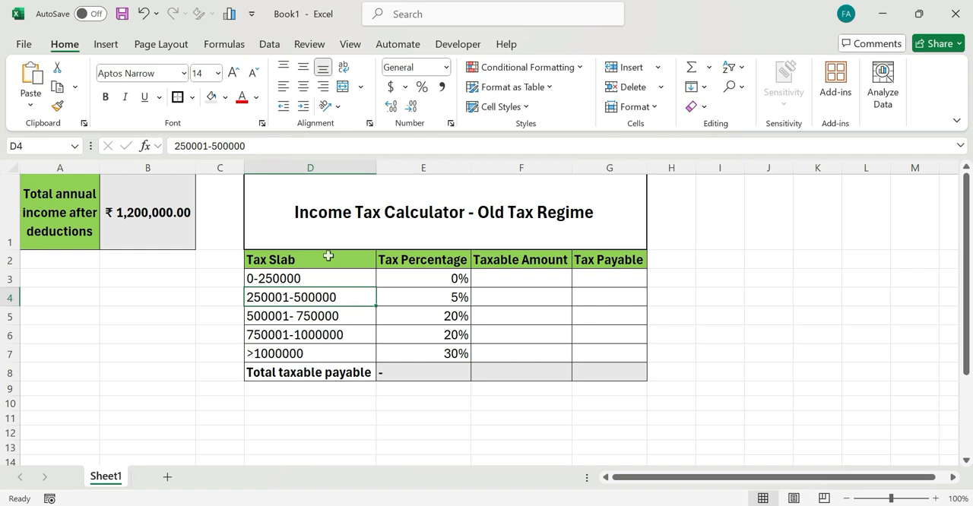
pyautogui.press('Down')
pyautogui.press('Down')
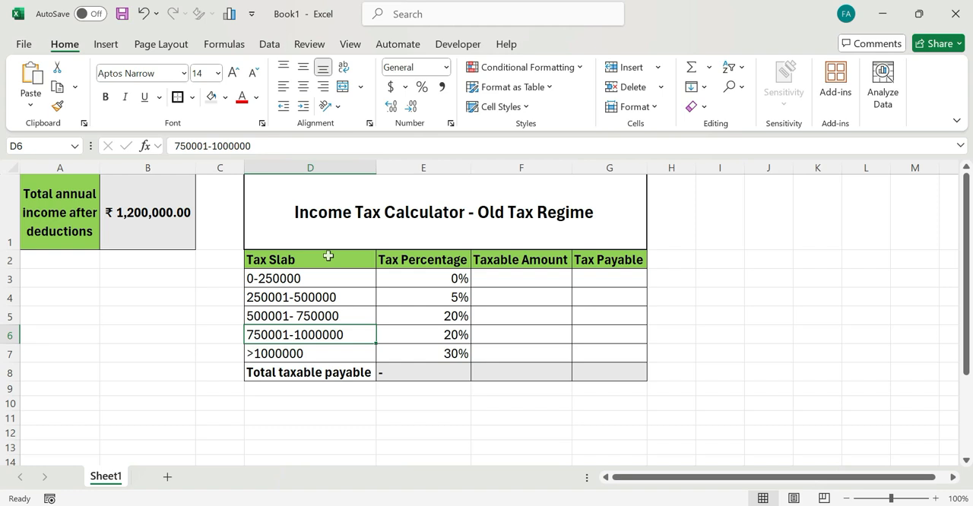
pyautogui.press('Down')
pyautogui.press('Right')
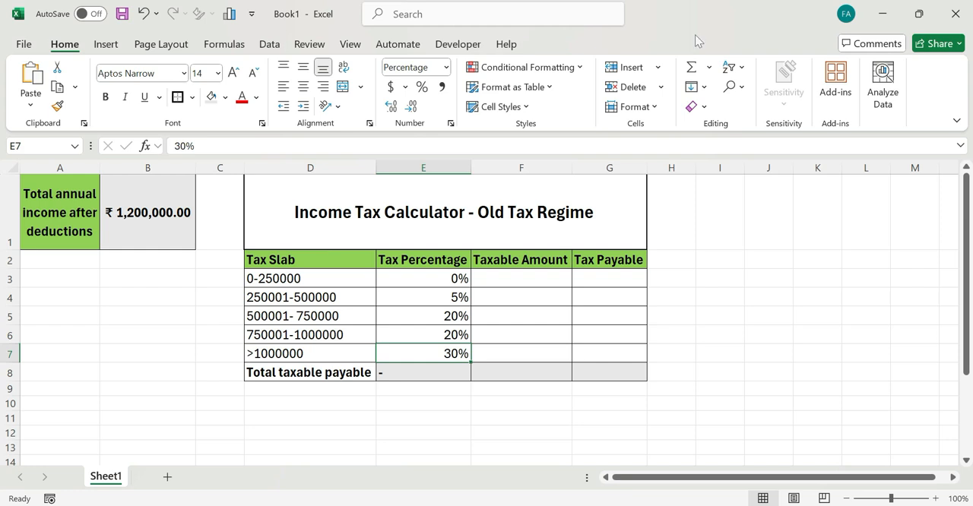
pyautogui.click(836, 15)
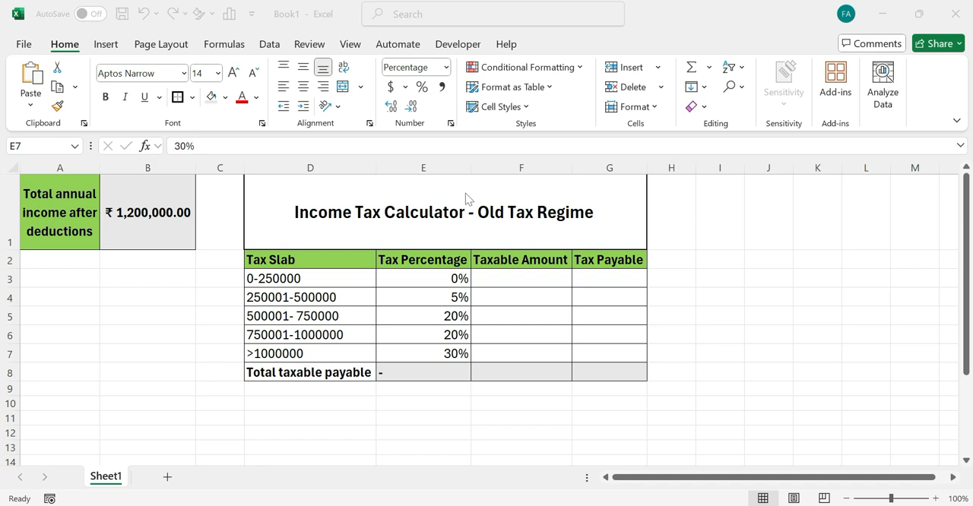
pyautogui.click(310, 258)
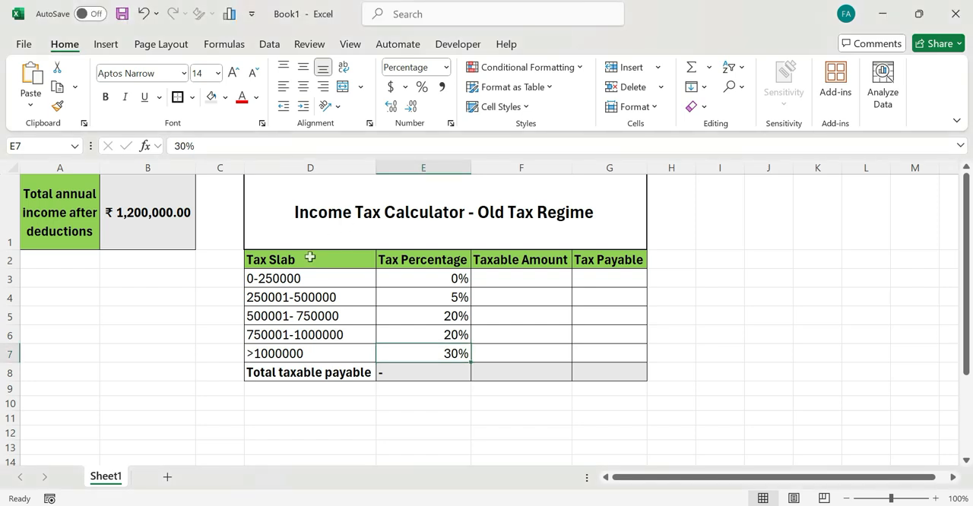
pyautogui.click(310, 258)
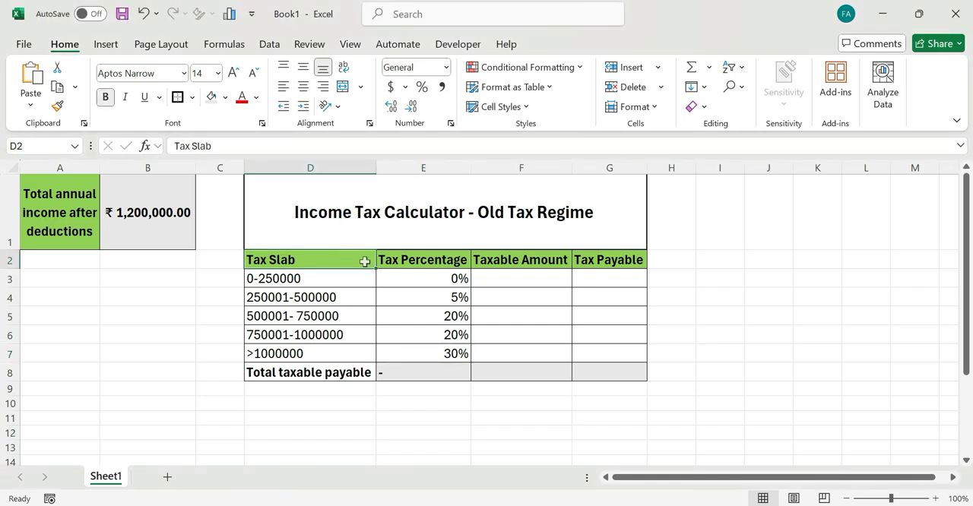
pyautogui.click(503, 260)
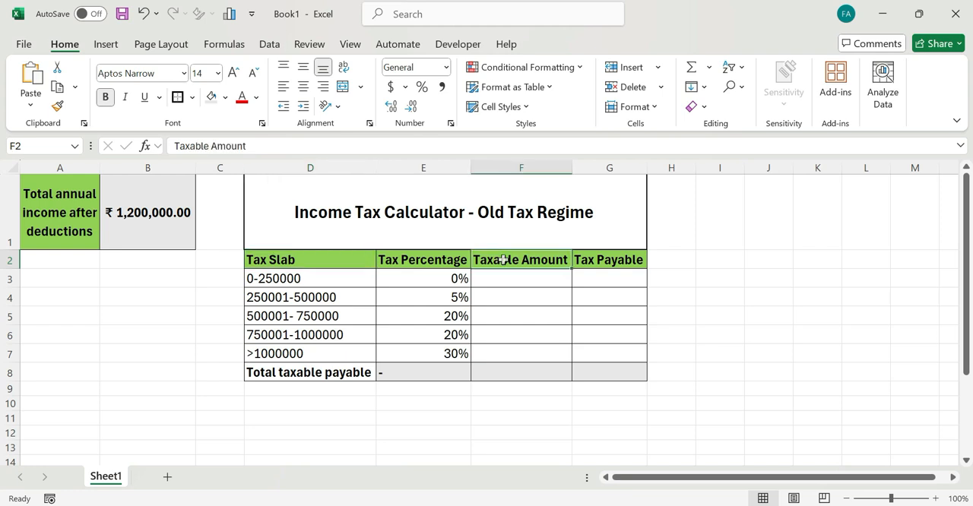
pyautogui.click(611, 263)
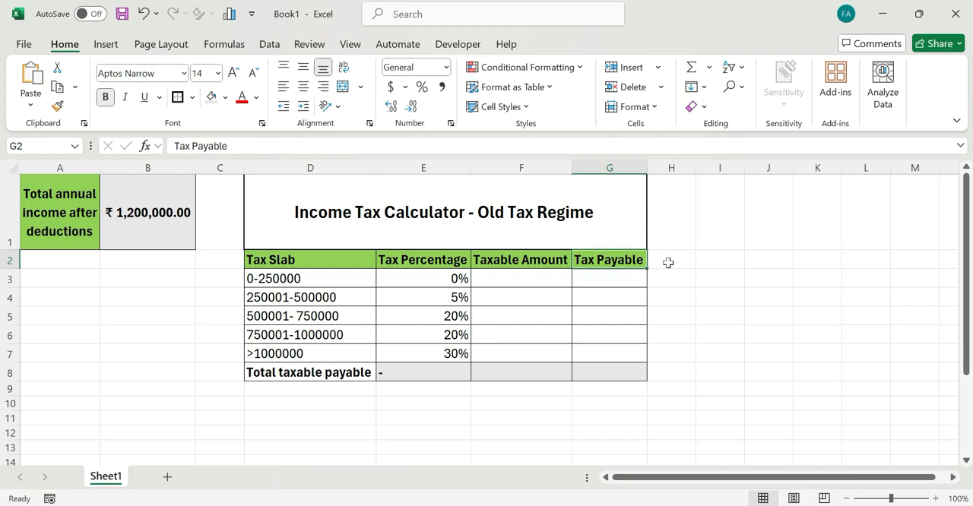
pyautogui.click(171, 227)
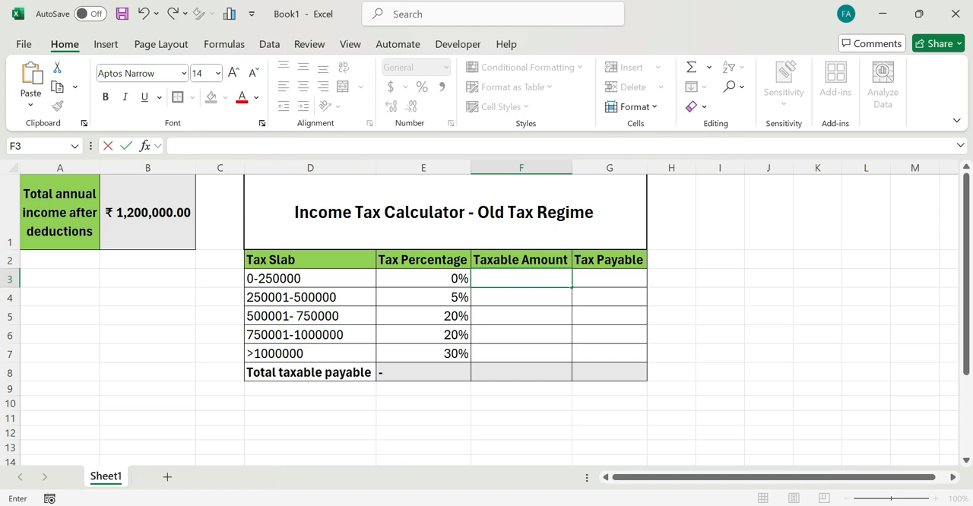
# - Enter the formula =IF(B1>250000,250000,B1) in F3 as the taxable amount for the 0-250000 slab
pyautogui.write('=')
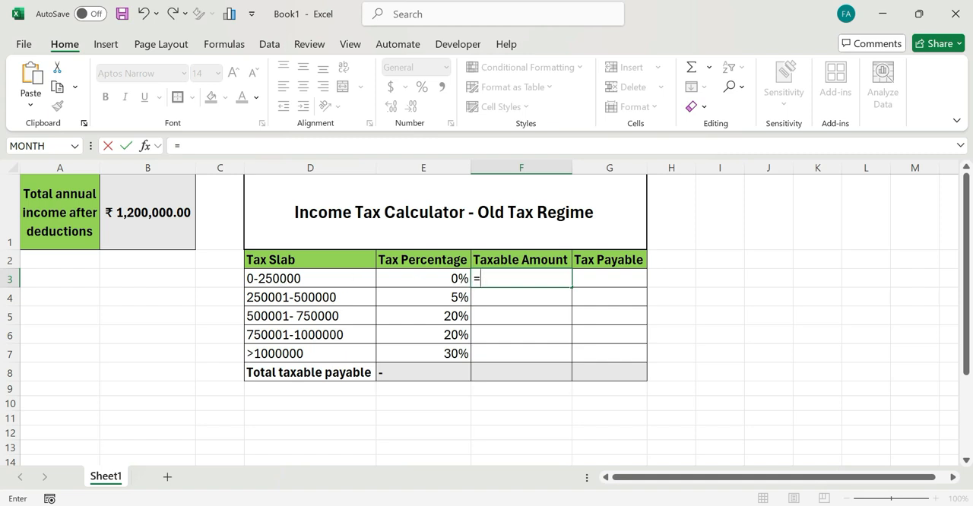
pyautogui.write('if')
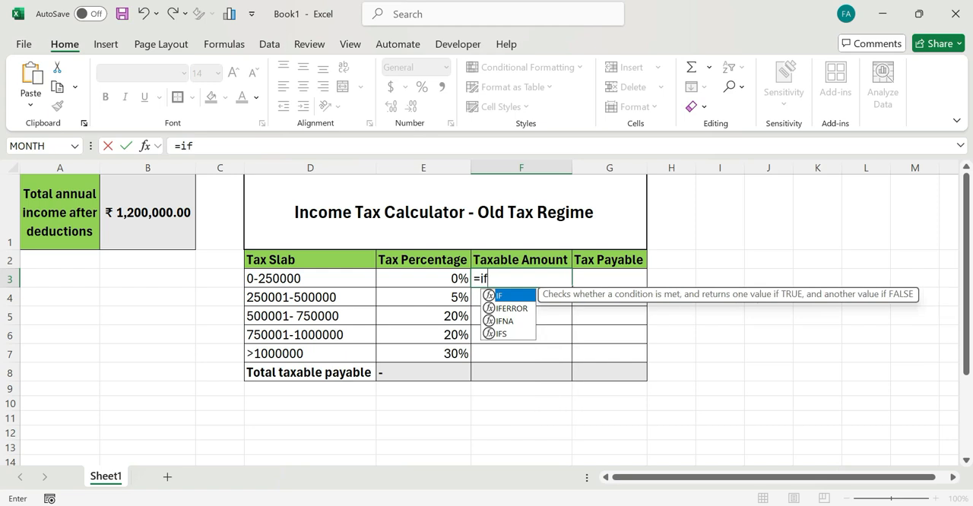
pyautogui.write('(')
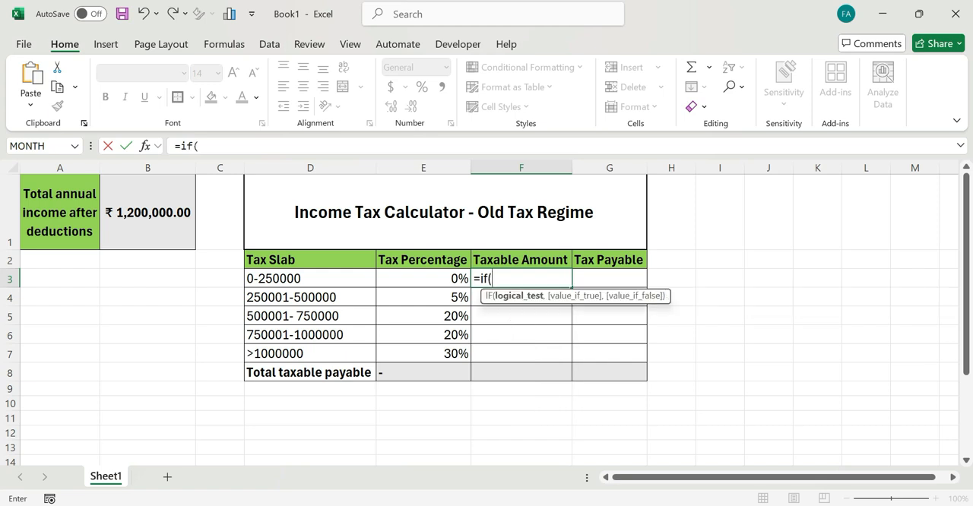
pyautogui.click(168, 204)
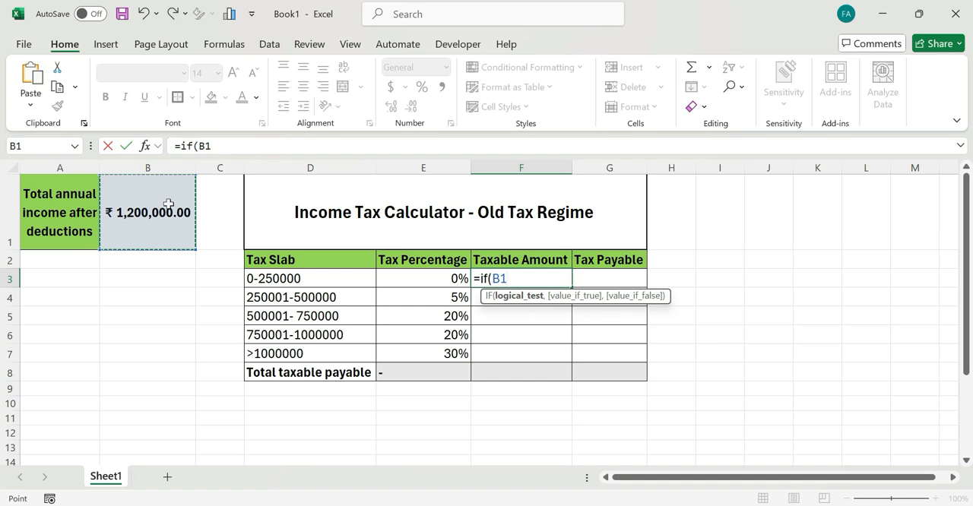
pyautogui.write('>')
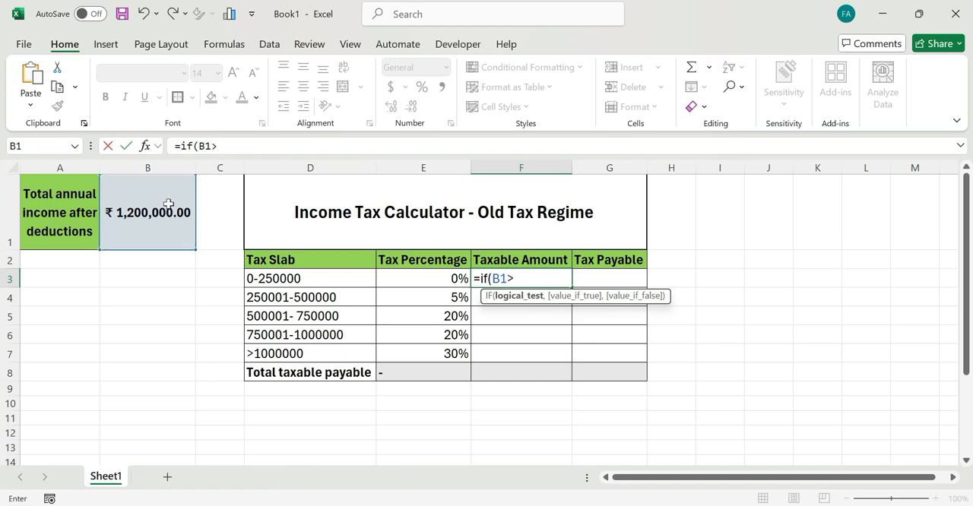
pyautogui.write('250000,')
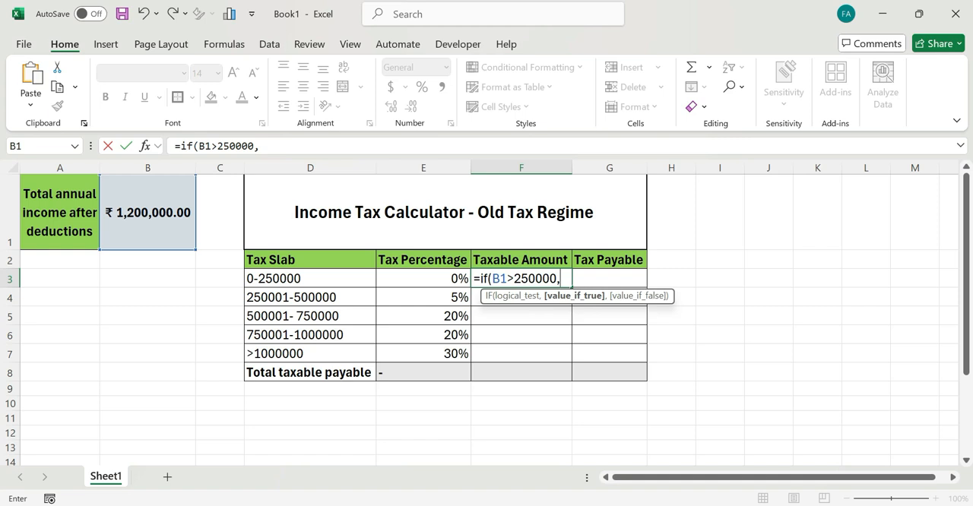
pyautogui.write('250000')
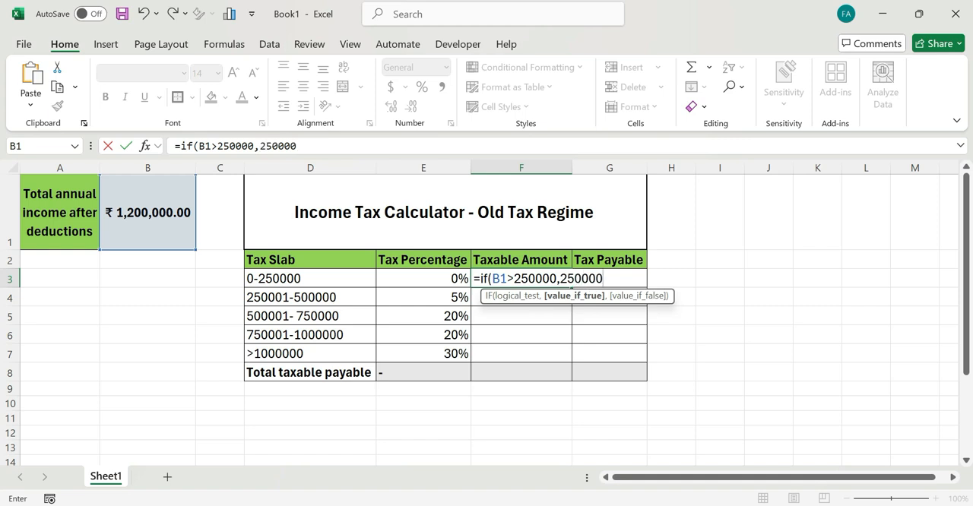
pyautogui.write(',')
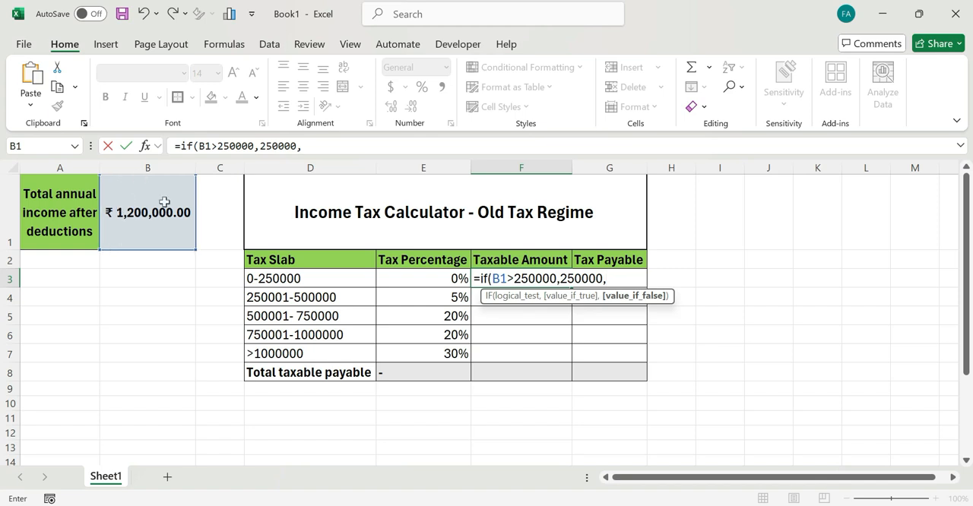
pyautogui.click(161, 208)
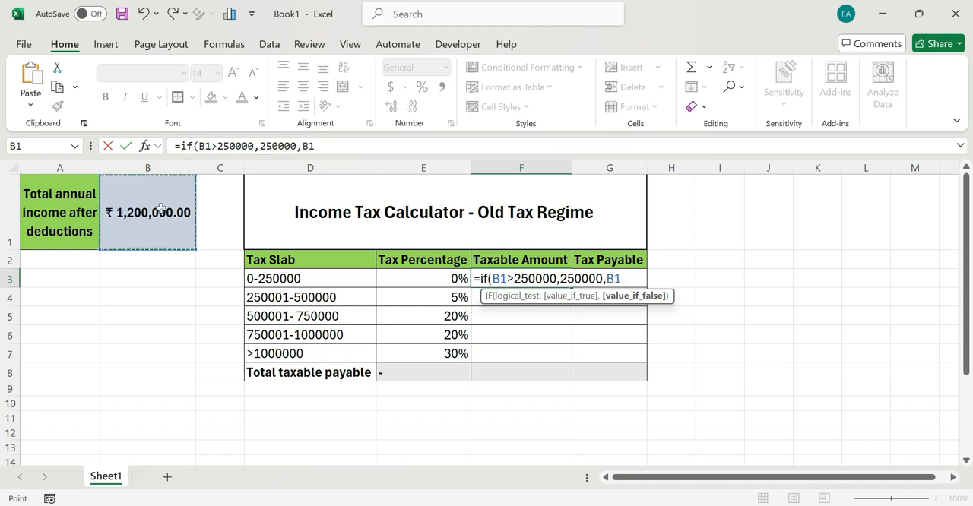
pyautogui.write(')')
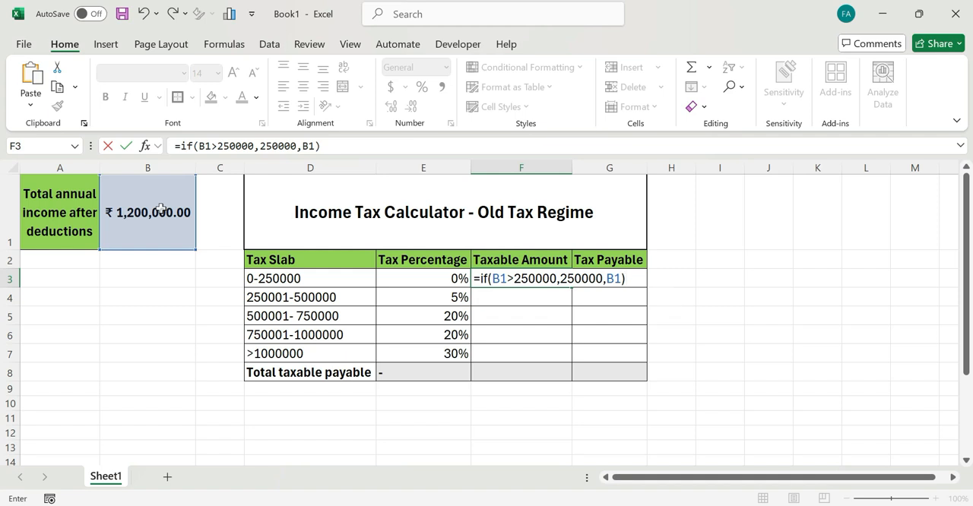
pyautogui.press('Return')
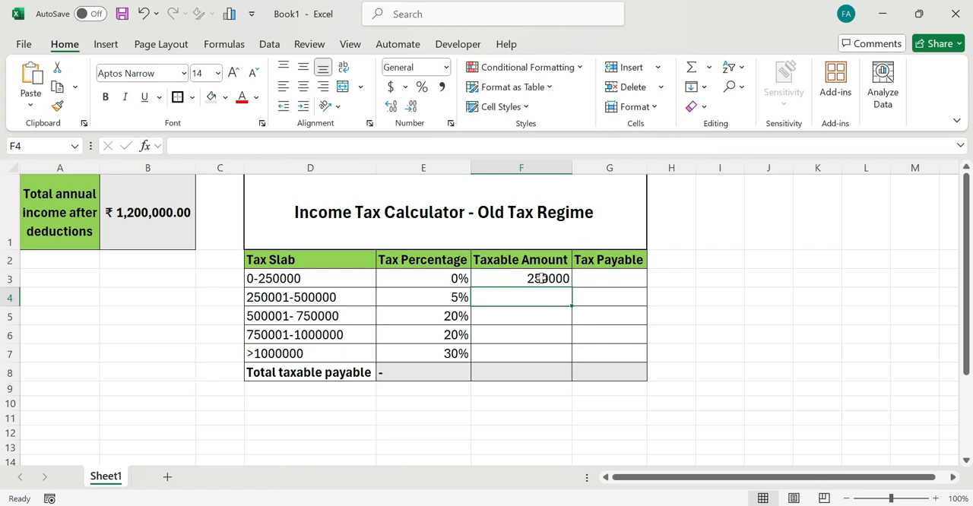
# - Calculate the tax payable for the 0-250000 slab in G3 with the formula =F3*E3
pyautogui.click(594, 275)
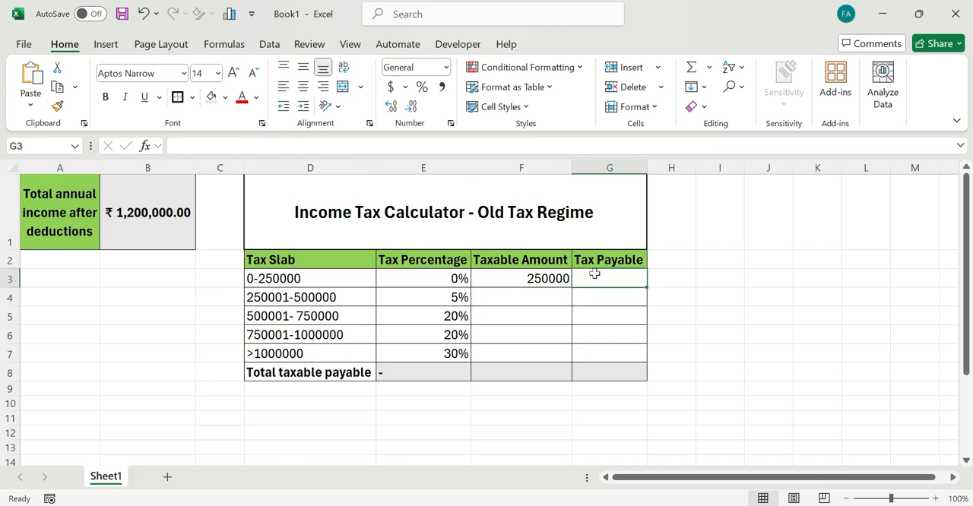
pyautogui.write('=')
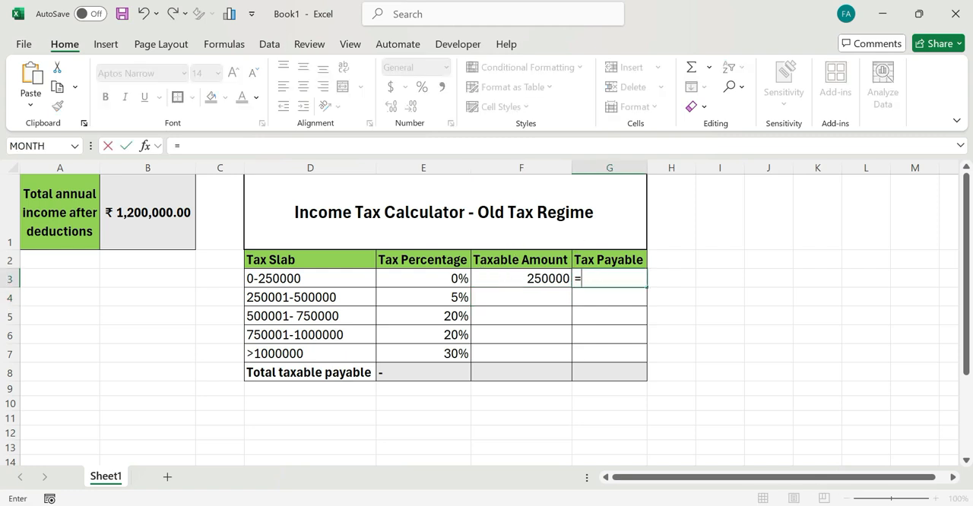
pyautogui.click(514, 275)
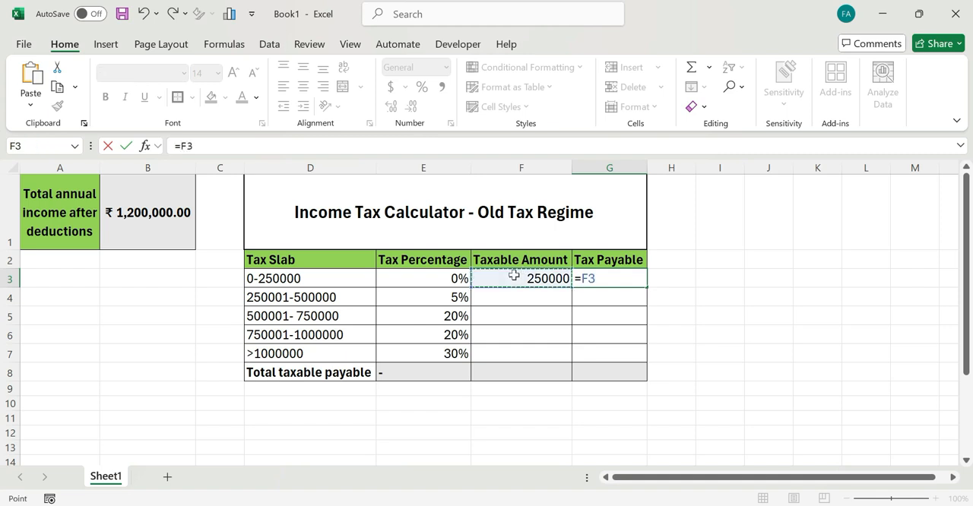
pyautogui.write('*')
pyautogui.click(444, 274)
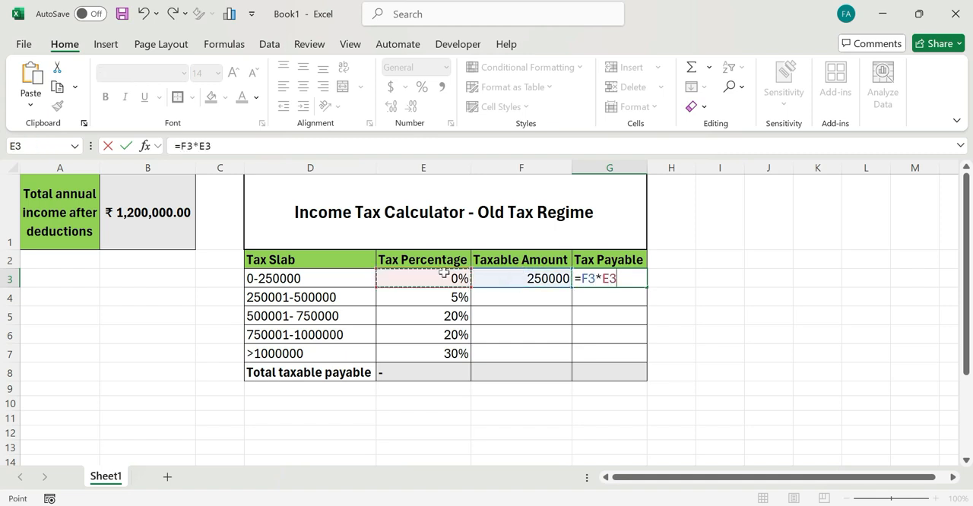
pyautogui.press('Return')
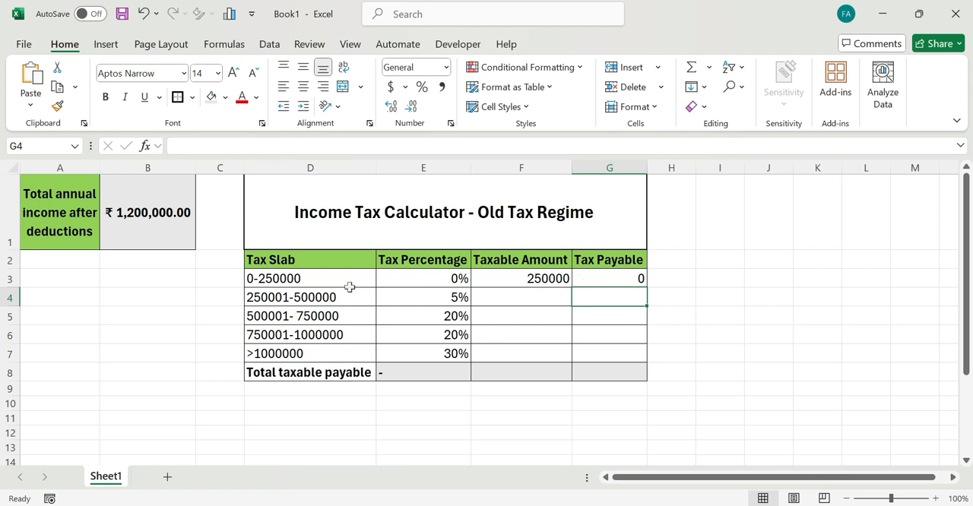
# - Test the first slab's formulas with an annual income of 250000 in B1, and set the income back to 1200000
pyautogui.click(168, 209)
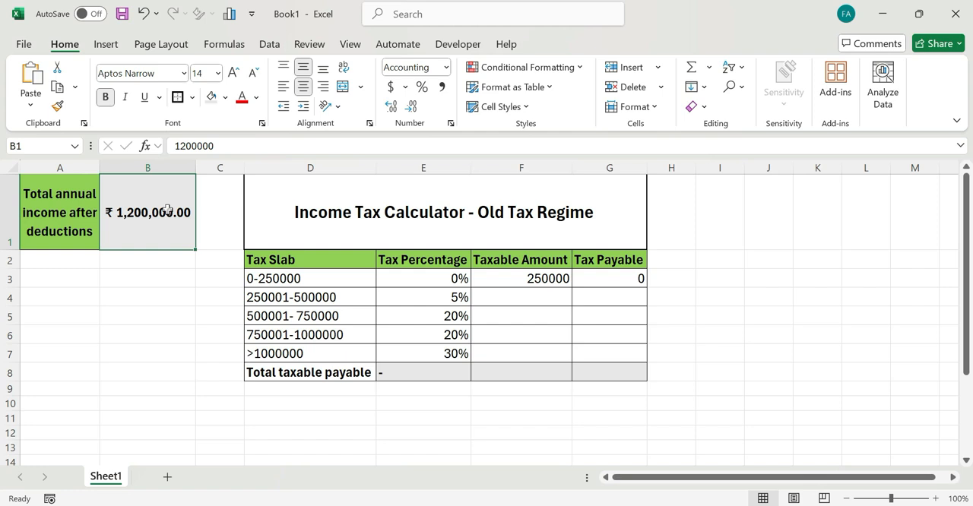
pyautogui.write('250000')
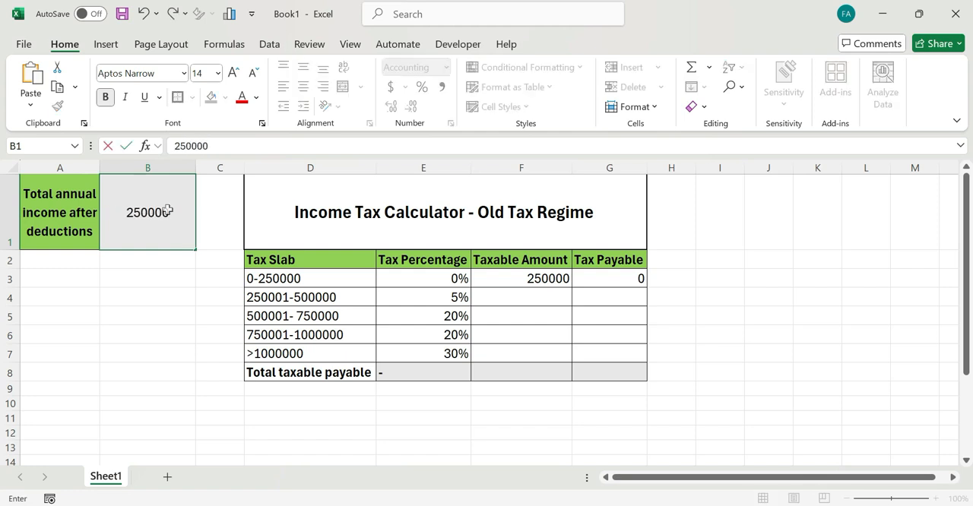
pyautogui.press('Return')
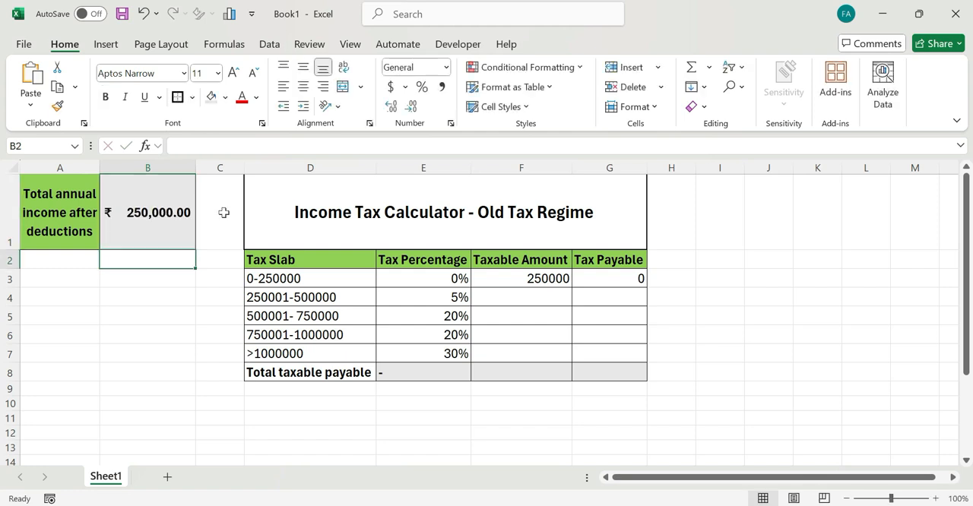
pyautogui.click(166, 212)
pyautogui.write('1200000')
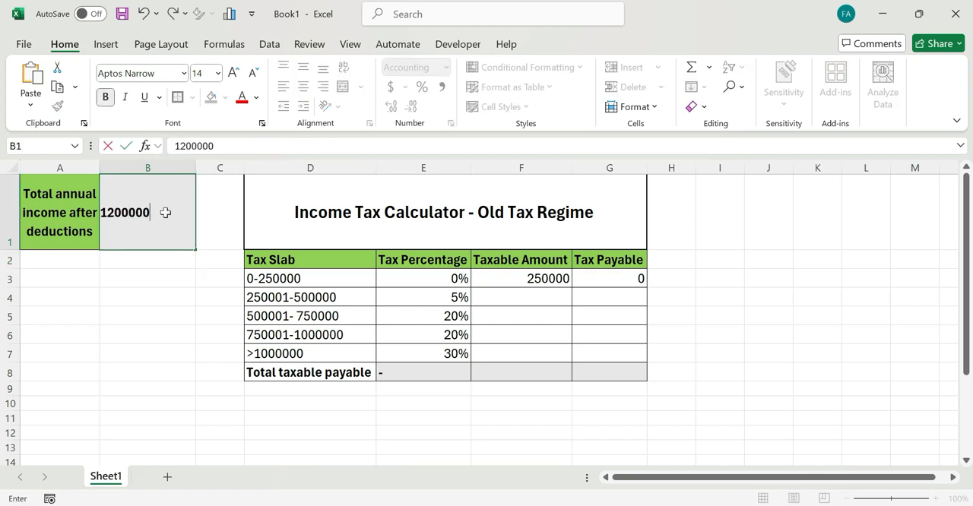
pyautogui.press('Return')
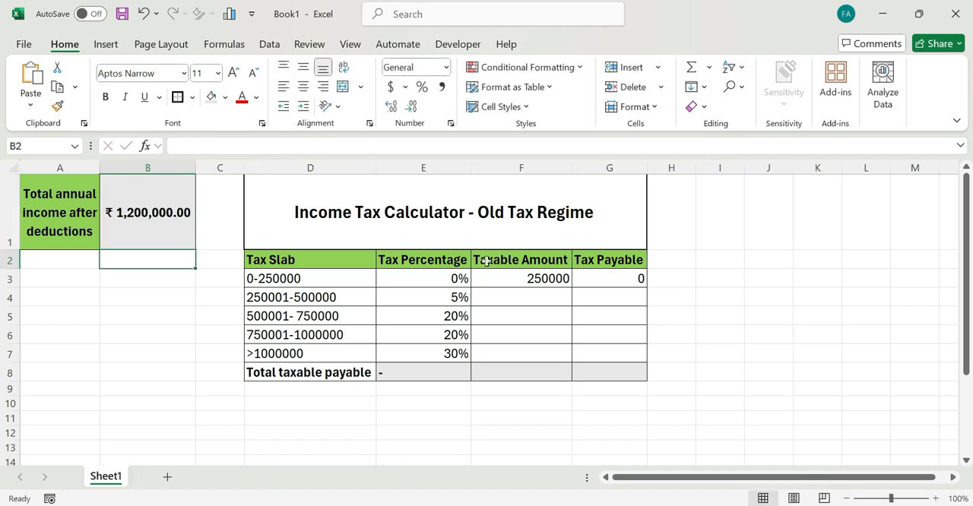
pyautogui.click(501, 290)
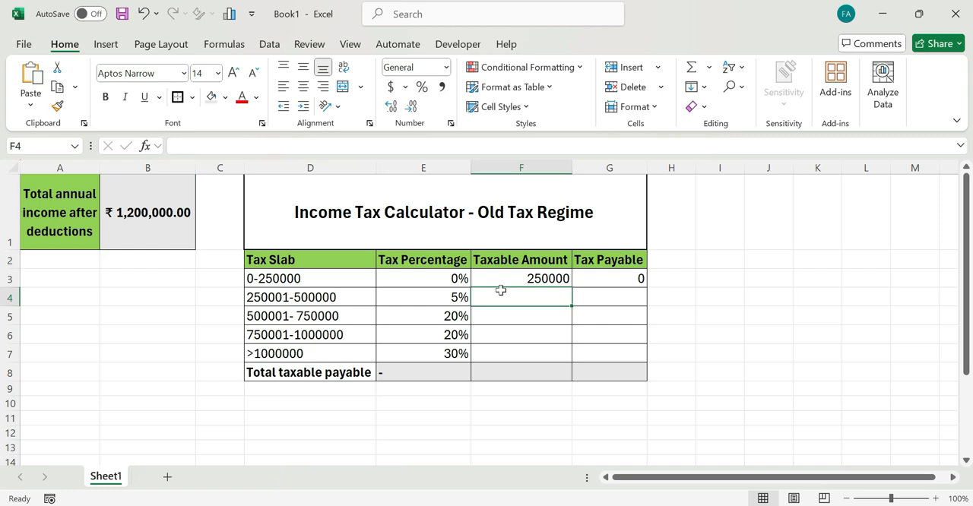
pyautogui.write('=if(')
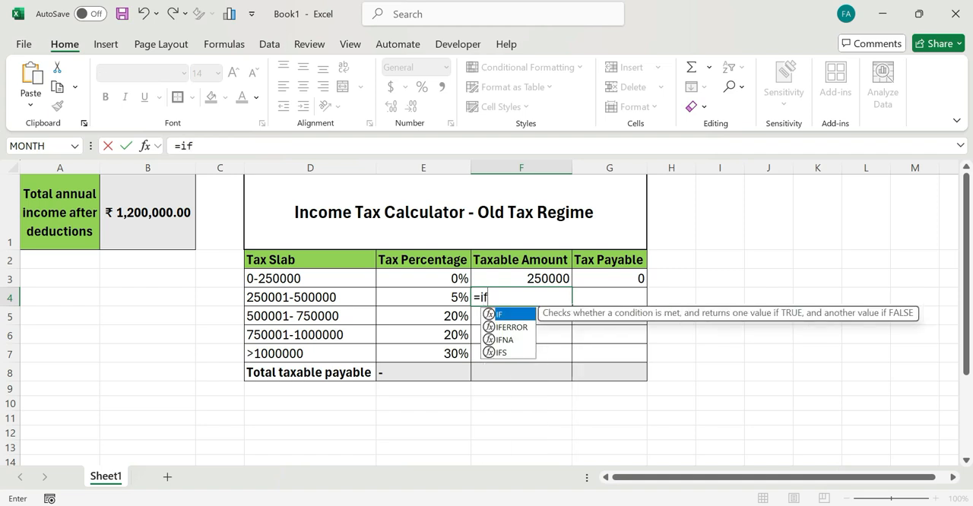
pyautogui.click(166, 207)
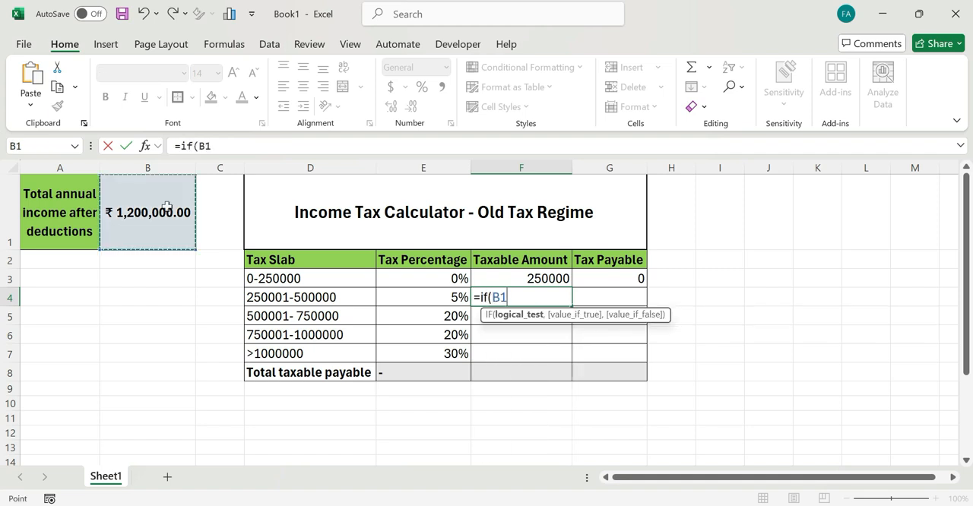
pyautogui.write('>')
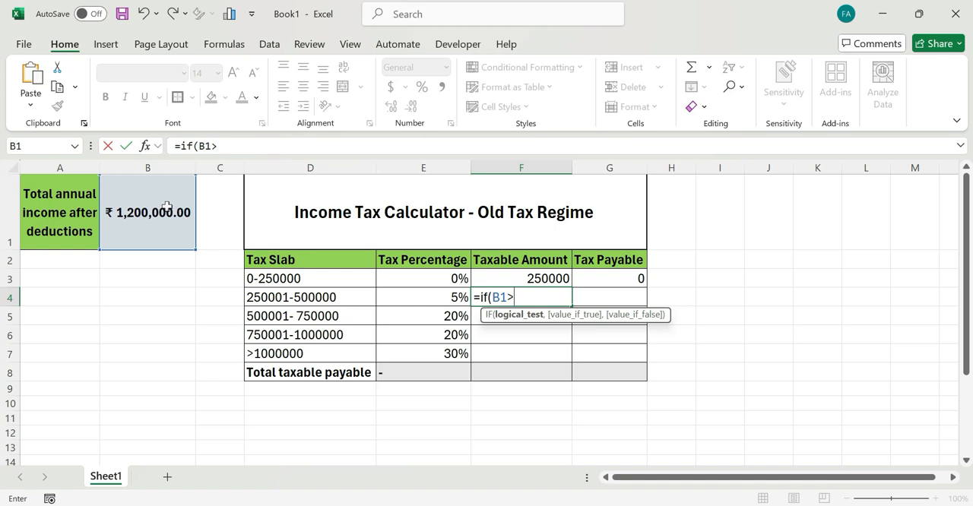
pyautogui.write('50000')
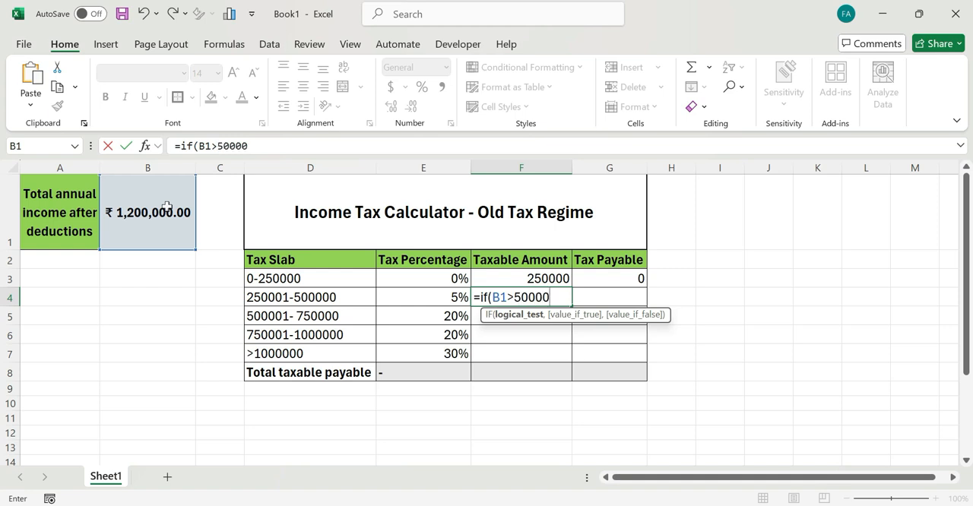
pyautogui.write('0,')
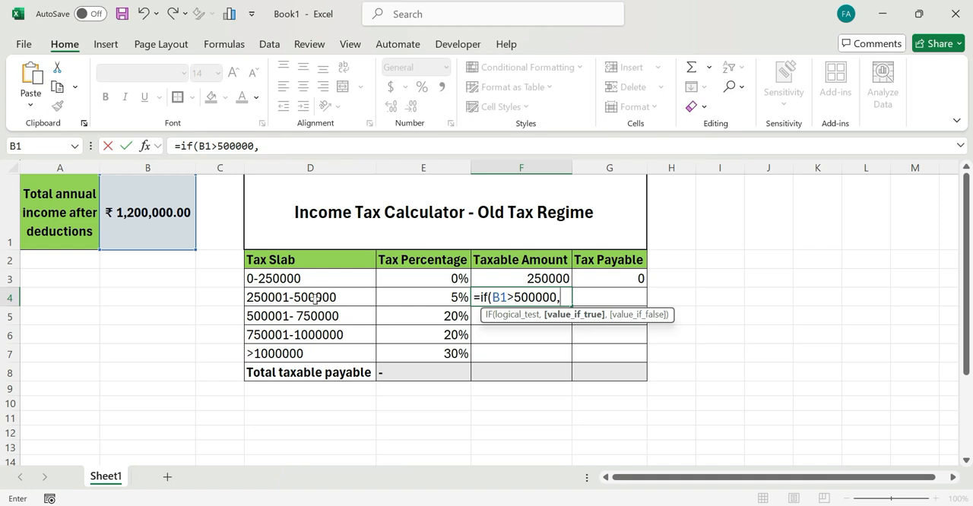
pyautogui.write('250000')
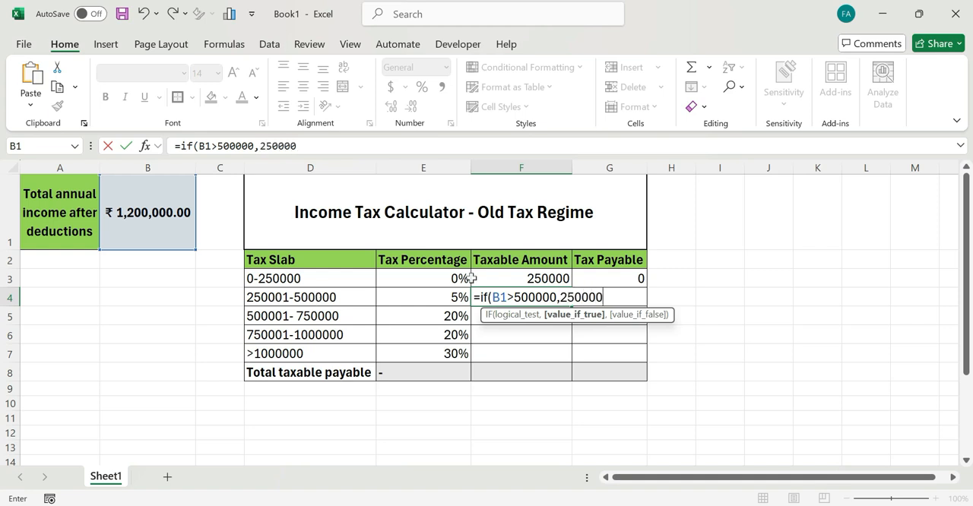
pyautogui.write(',')
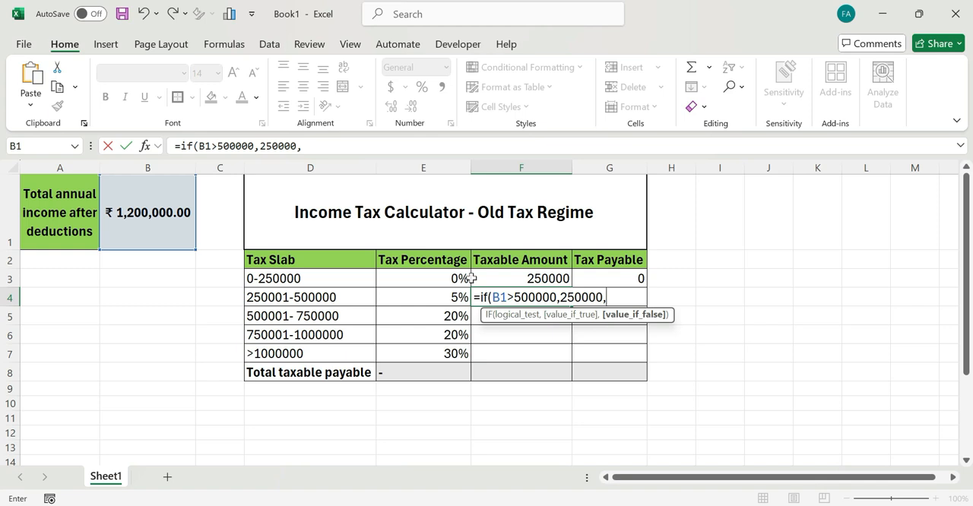
pyautogui.write('(')
pyautogui.click(152, 217)
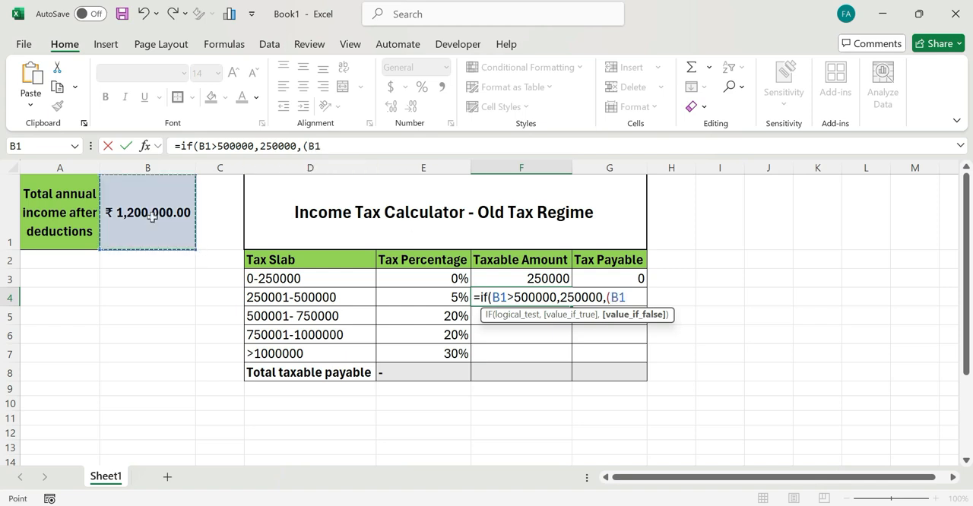
pyautogui.write('-')
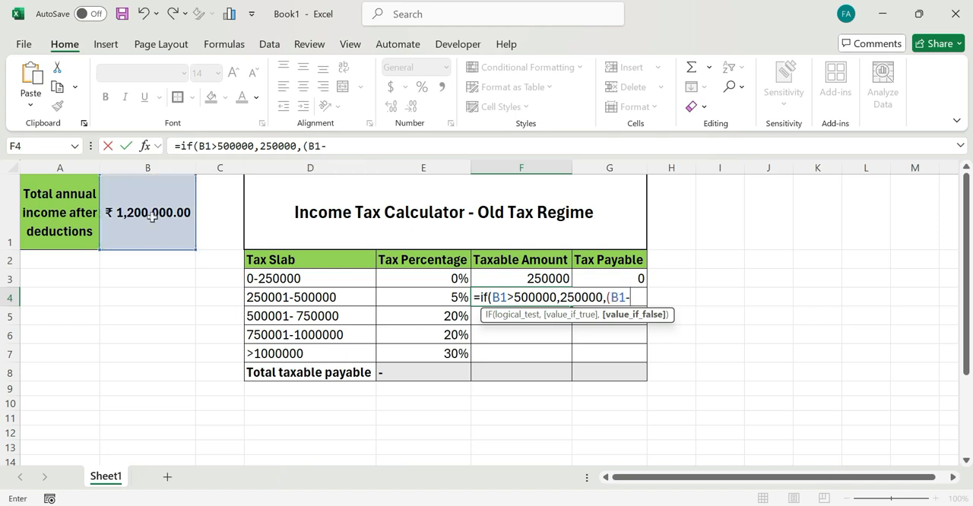
pyautogui.click(500, 281)
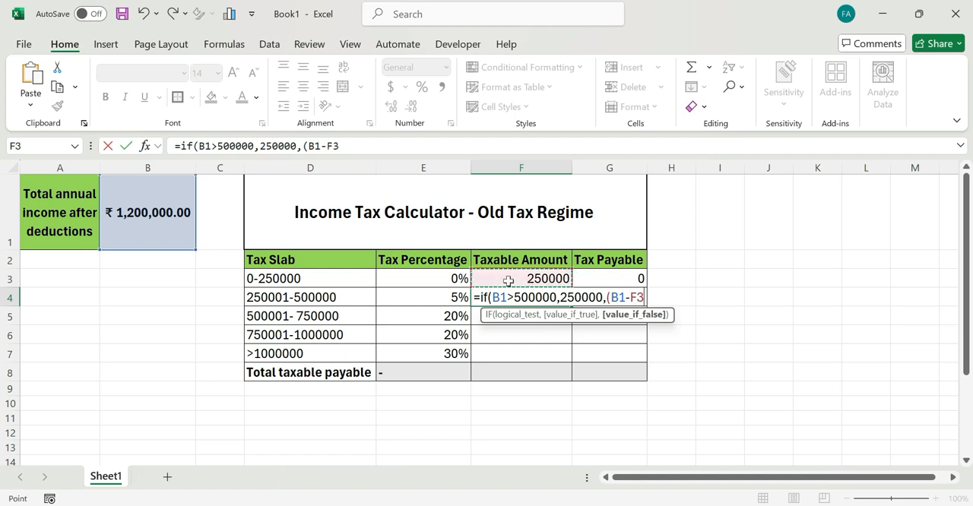
pyautogui.write('))')
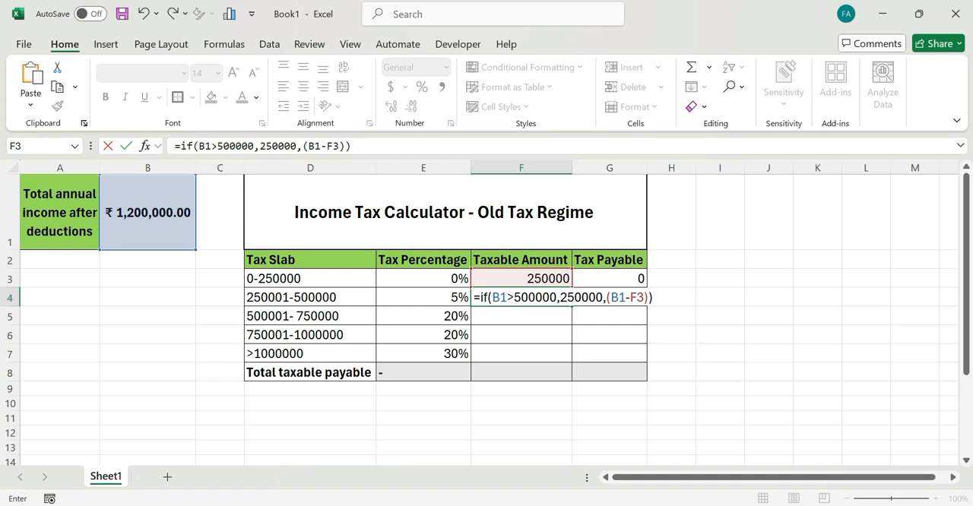
pyautogui.press('Return')
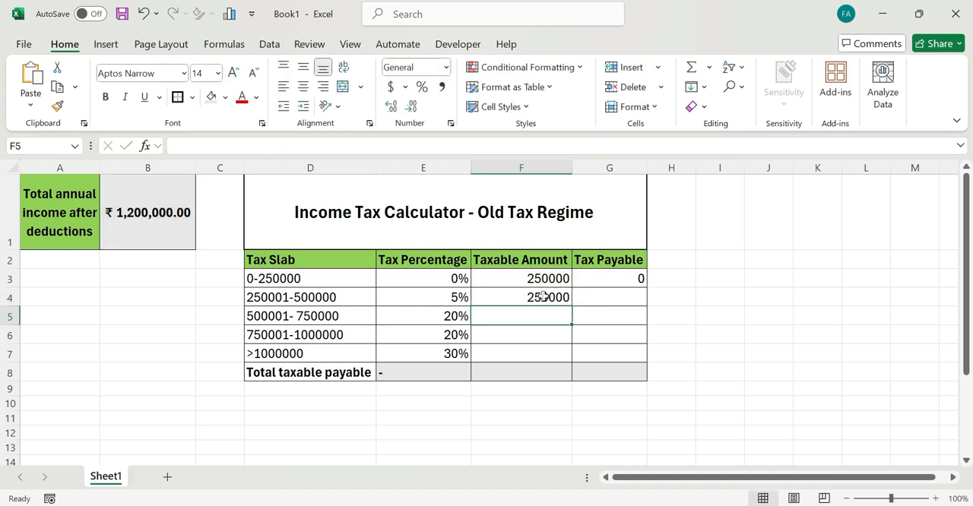
pyautogui.click(632, 278)
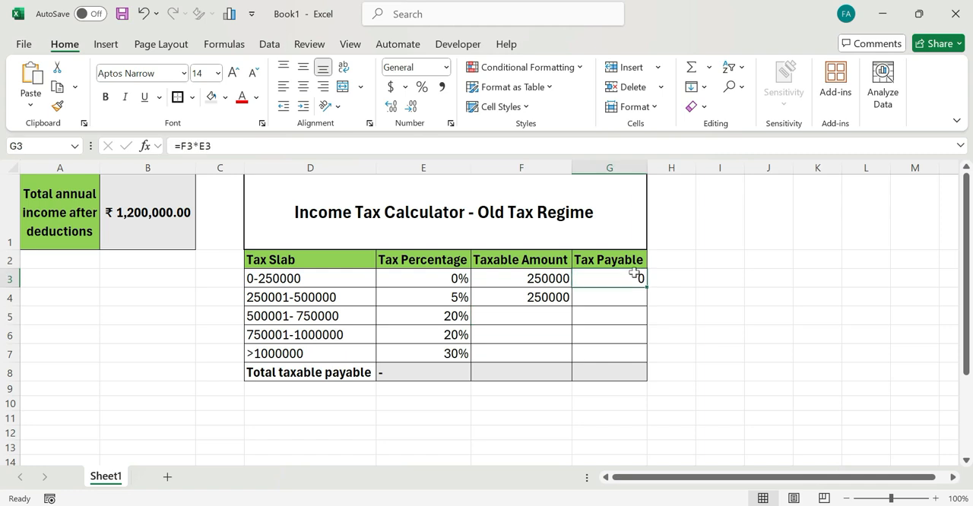
pyautogui.moveTo(644, 285); pyautogui.dragTo(647, 303)
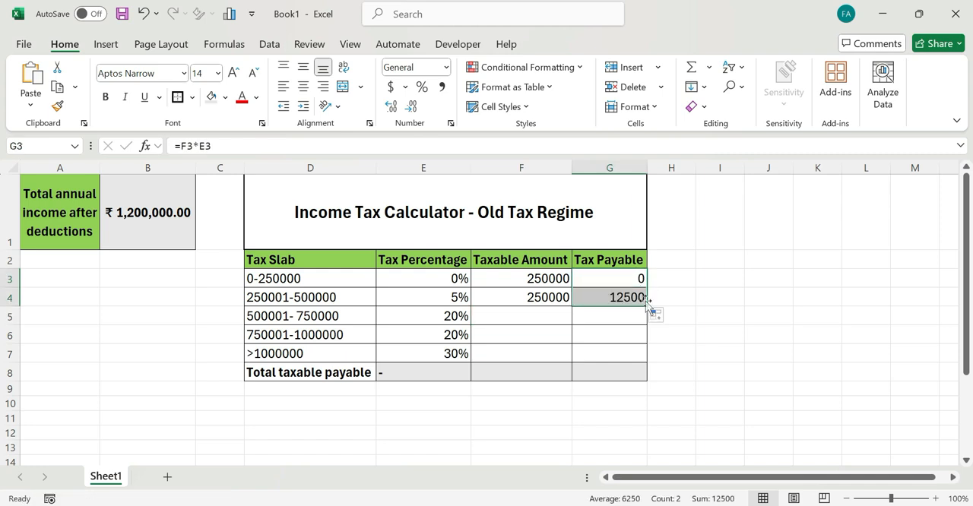
pyautogui.click(605, 300)
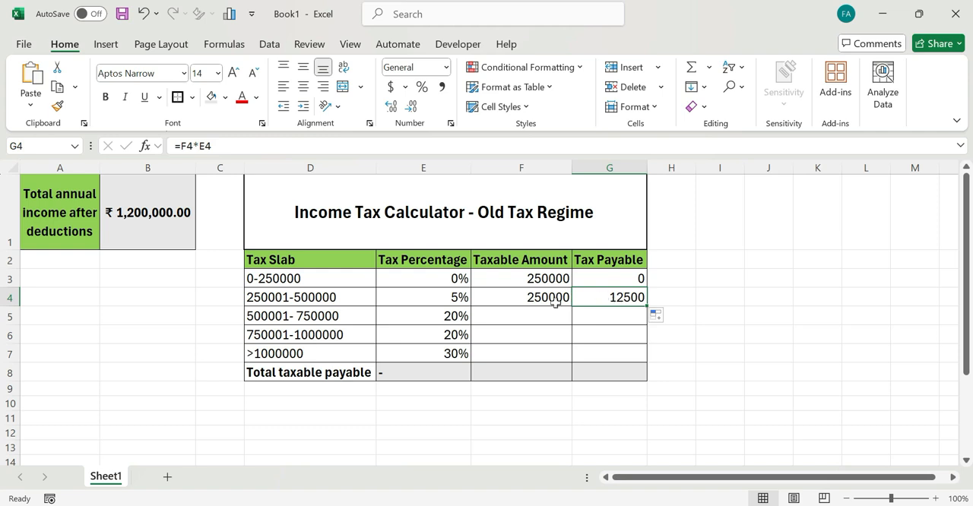
pyautogui.click(493, 316)
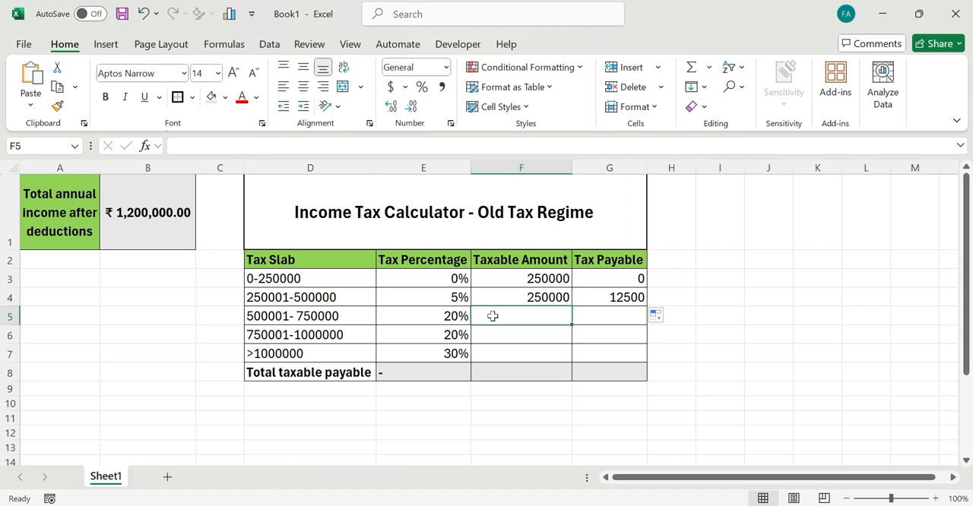
pyautogui.write('=if(')
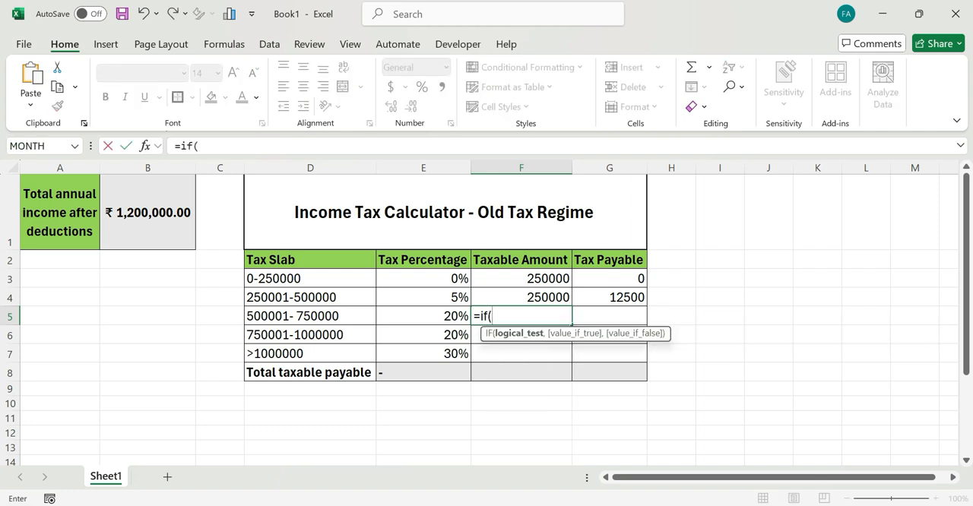
pyautogui.click(155, 205)
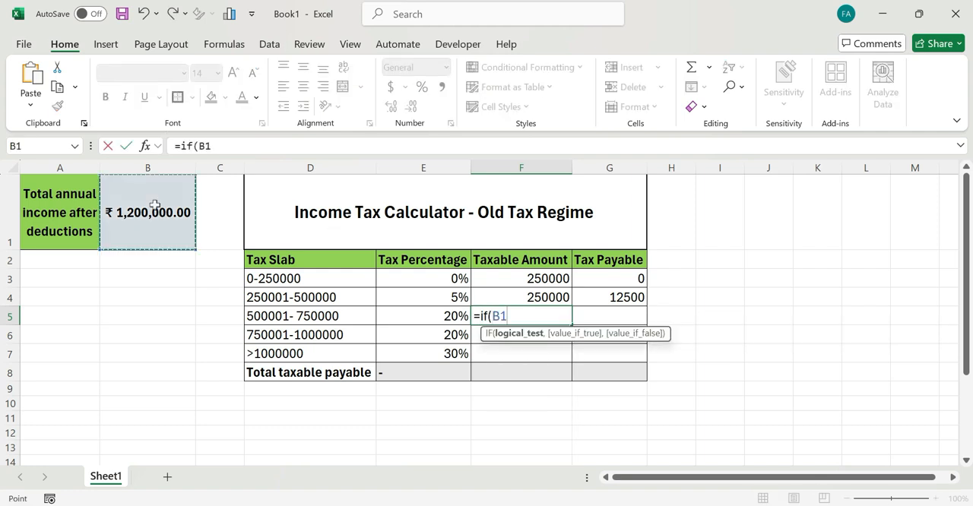
pyautogui.write('>')
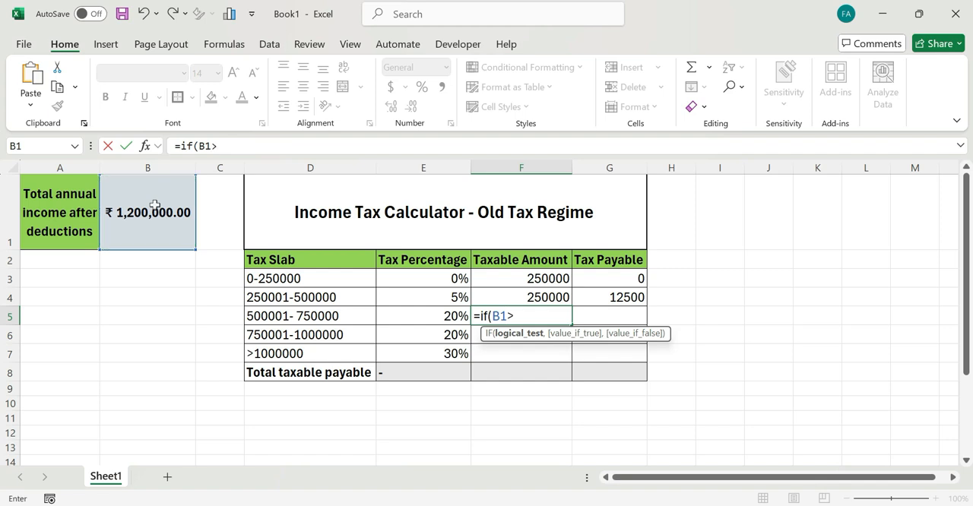
pyautogui.write('750000,')
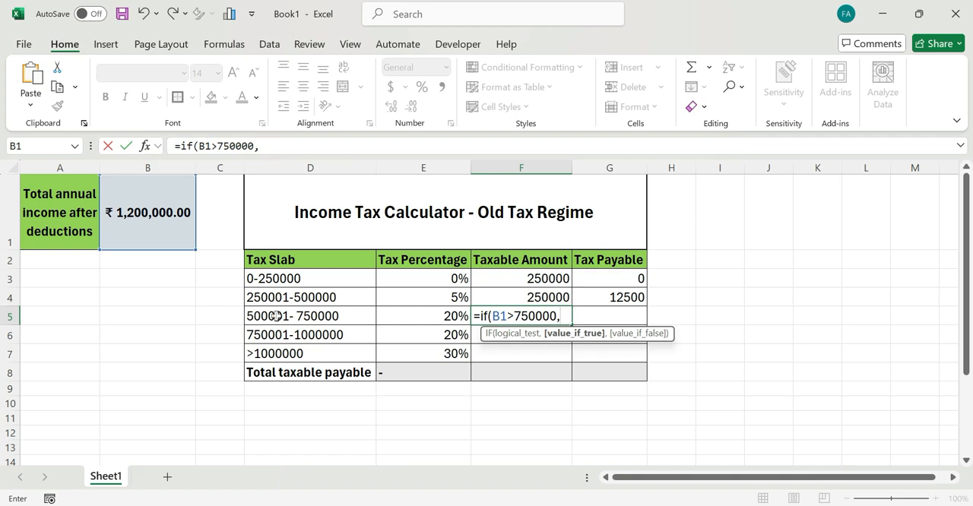
pyautogui.write('2500')
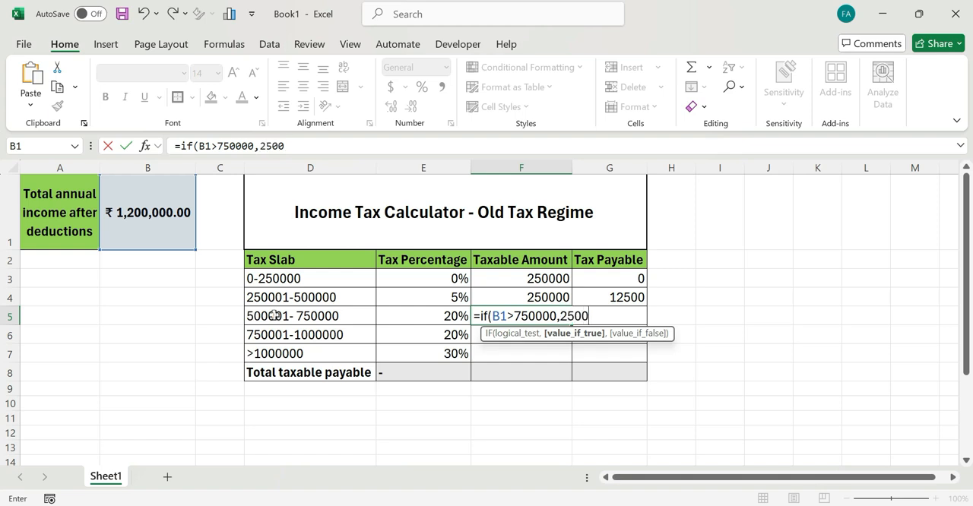
pyautogui.write('00,(')
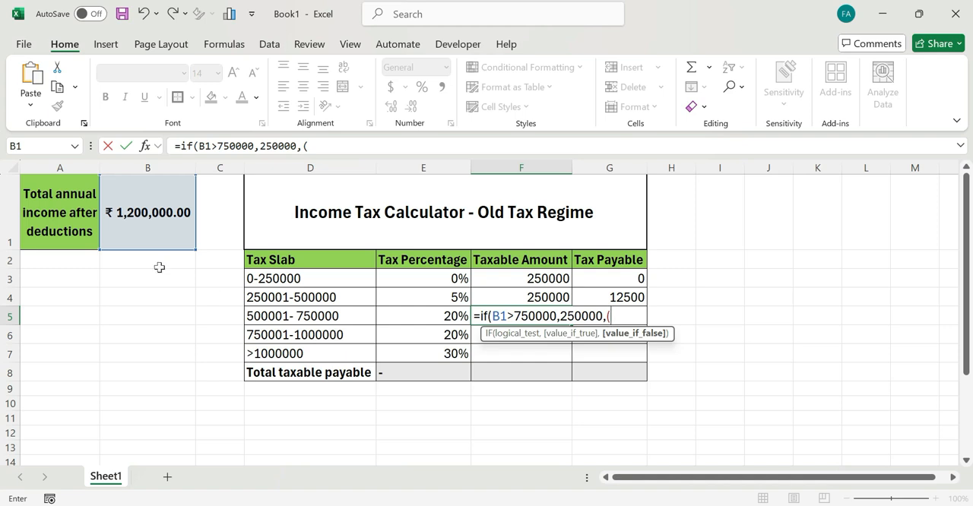
pyautogui.click(141, 228)
pyautogui.write('-(')
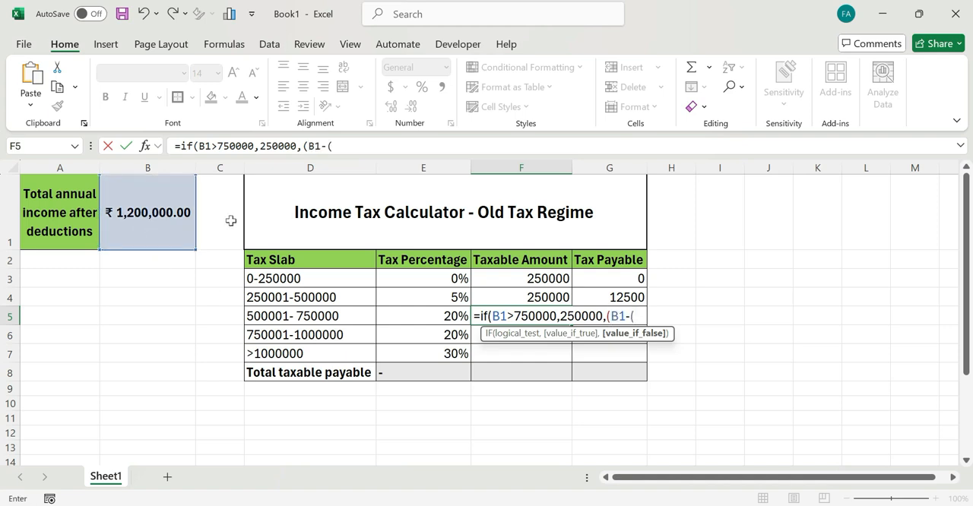
pyautogui.click(506, 275)
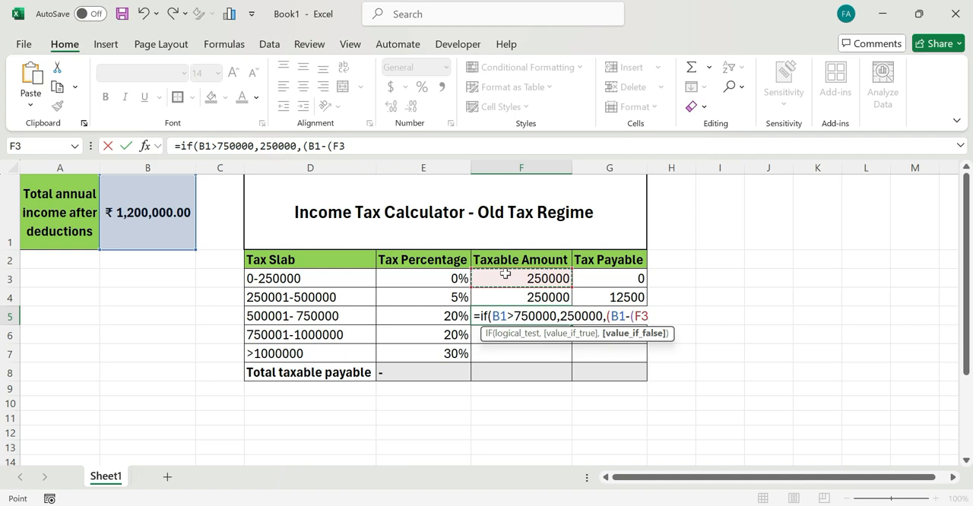
pyautogui.write('+')
pyautogui.click(508, 294)
pyautogui.write(')')
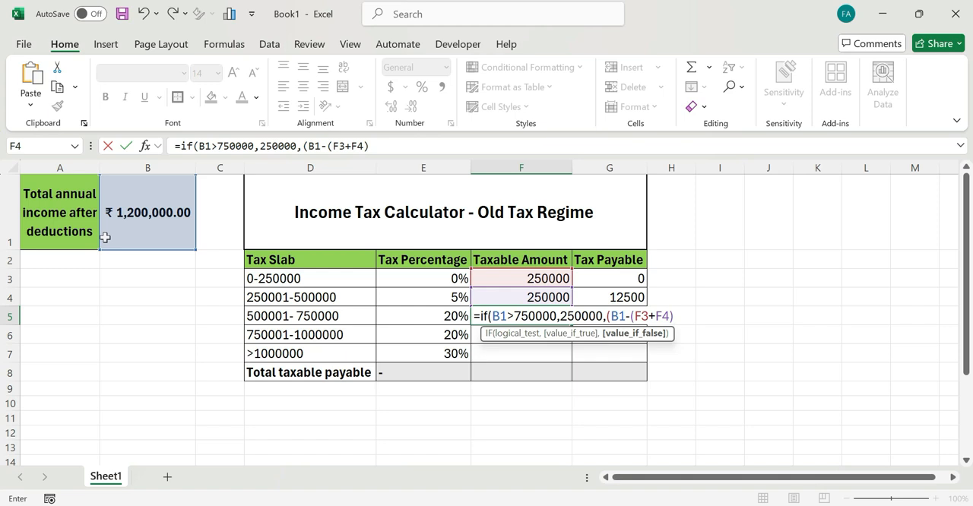
pyautogui.write('))')
pyautogui.press('Return')
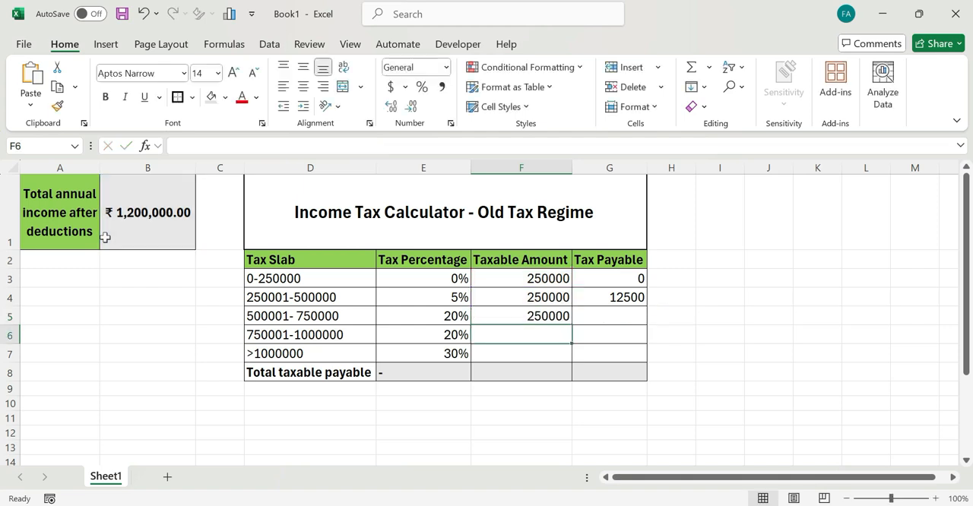
pyautogui.click(525, 313)
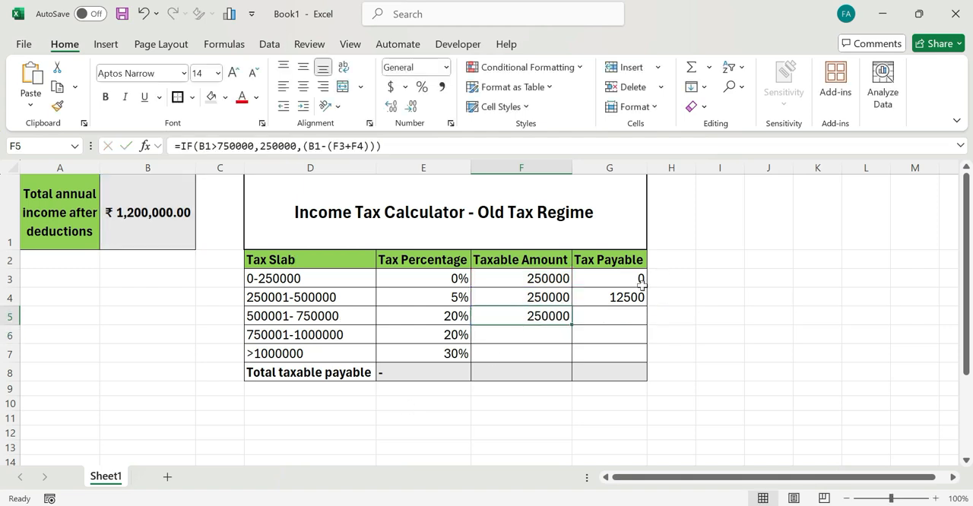
pyautogui.click(618, 298)
pyautogui.moveTo(646, 307); pyautogui.dragTo(646, 326)
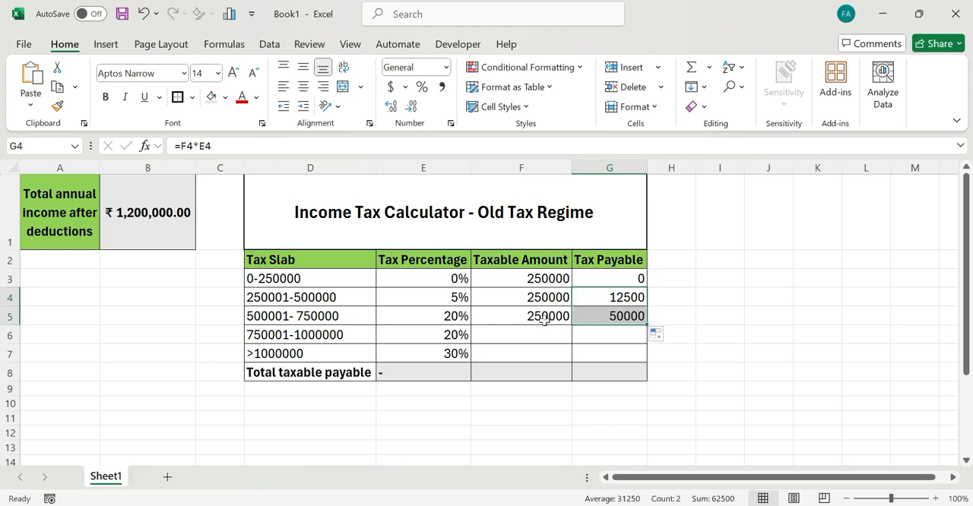
pyautogui.click(508, 313)
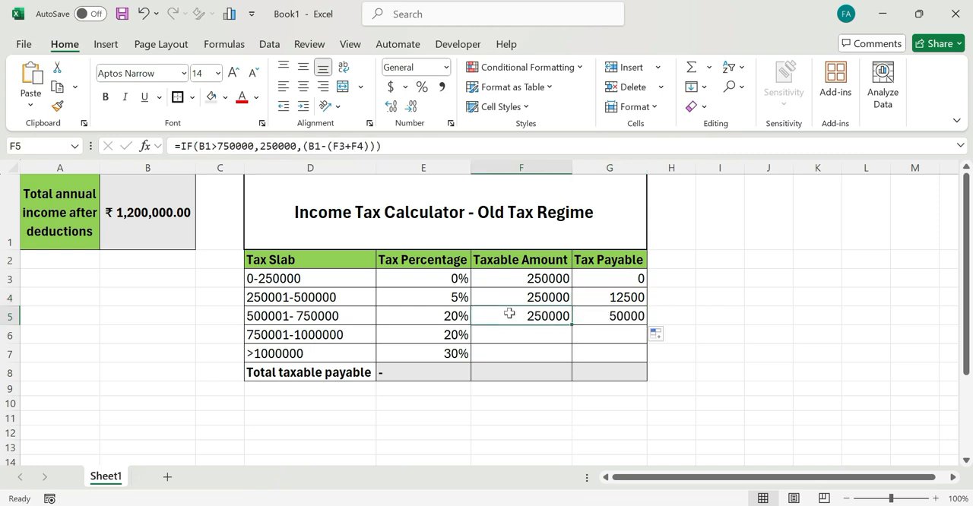
pyautogui.click(521, 336)
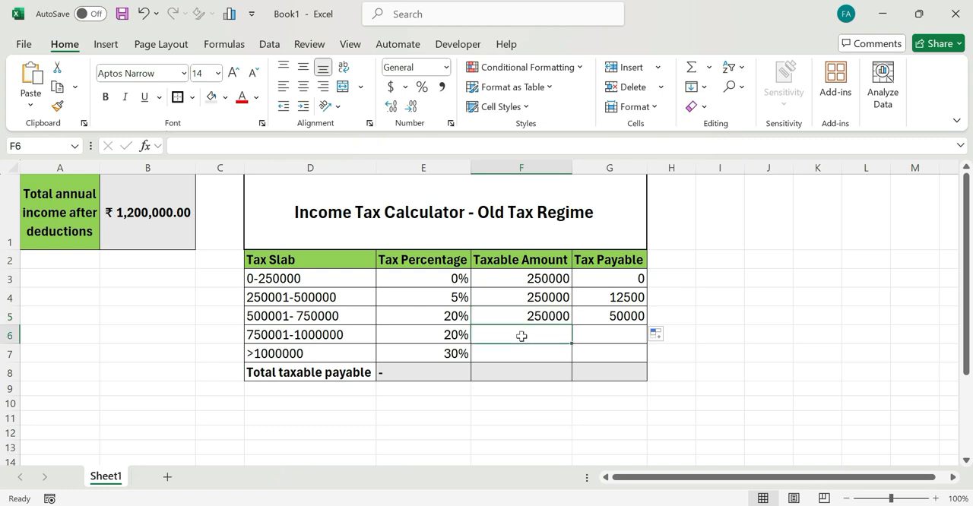
pyautogui.write('=if(')
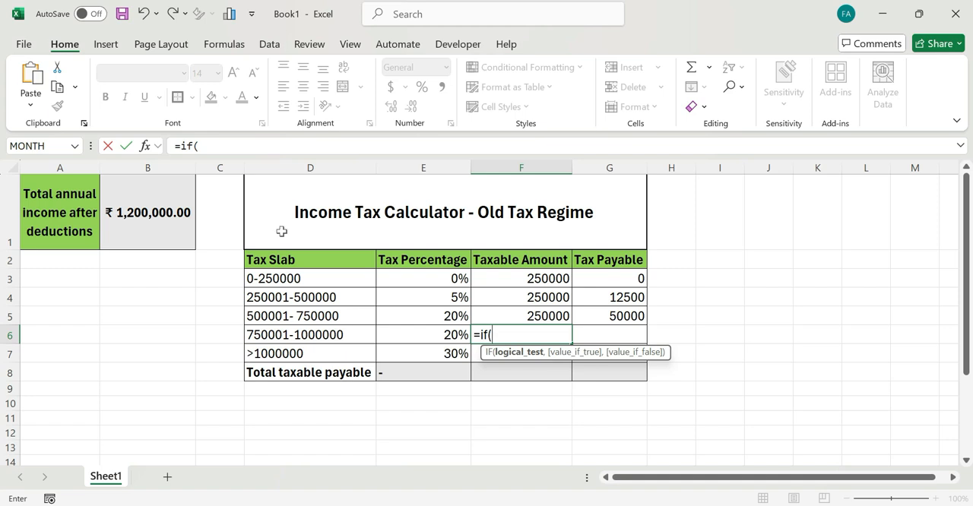
pyautogui.click(174, 213)
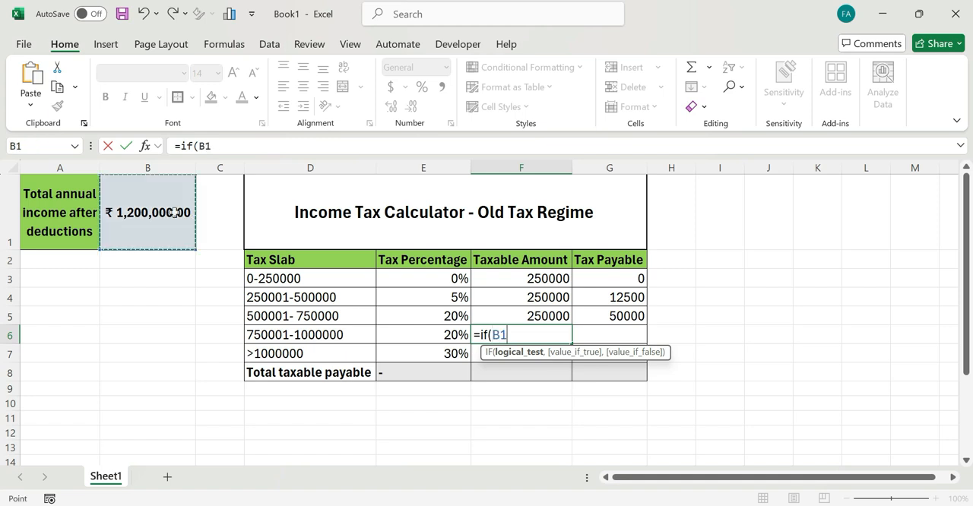
pyautogui.write('>10')
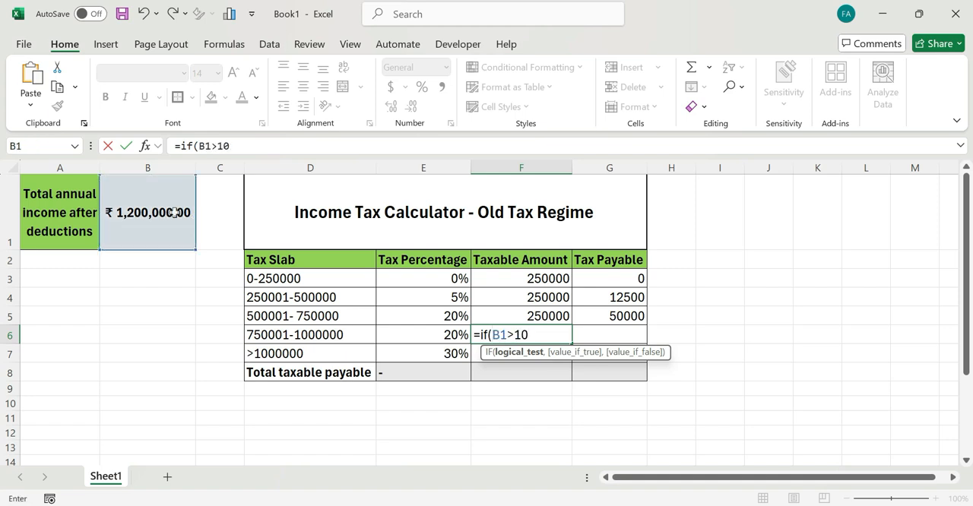
pyautogui.write('00000,')
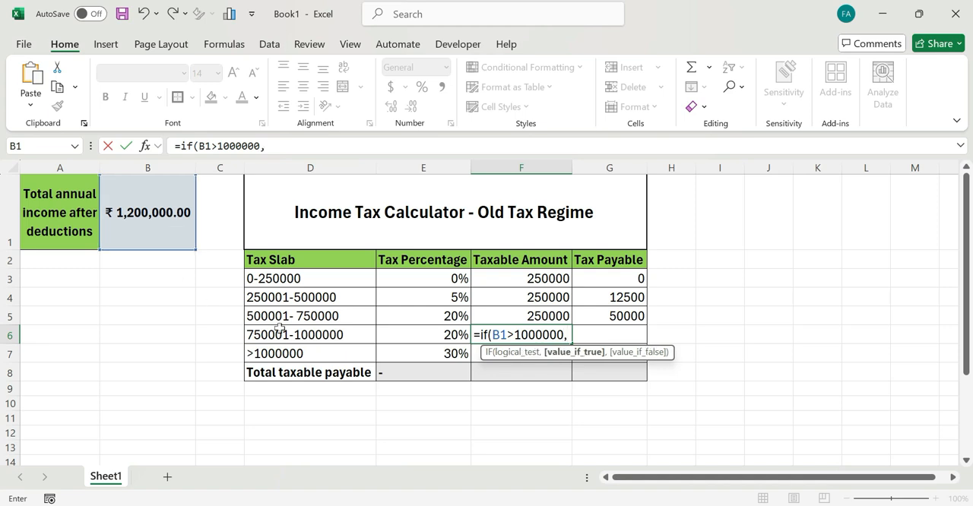
pyautogui.write('250000')
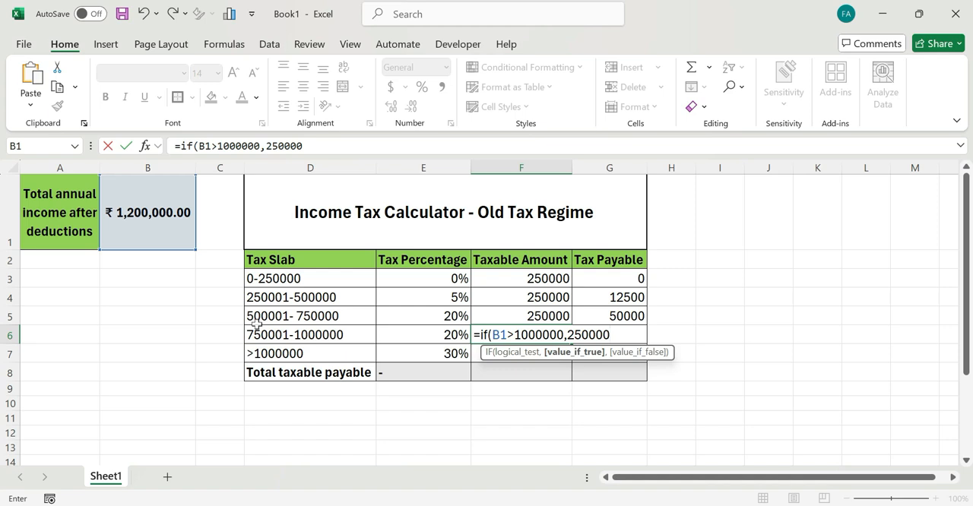
pyautogui.write(',')
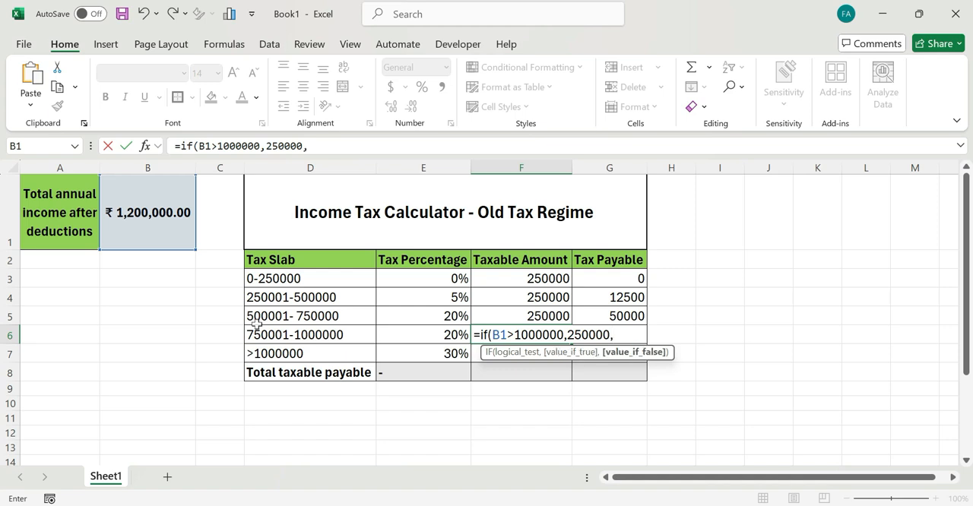
pyautogui.click(146, 213)
pyautogui.write('-')
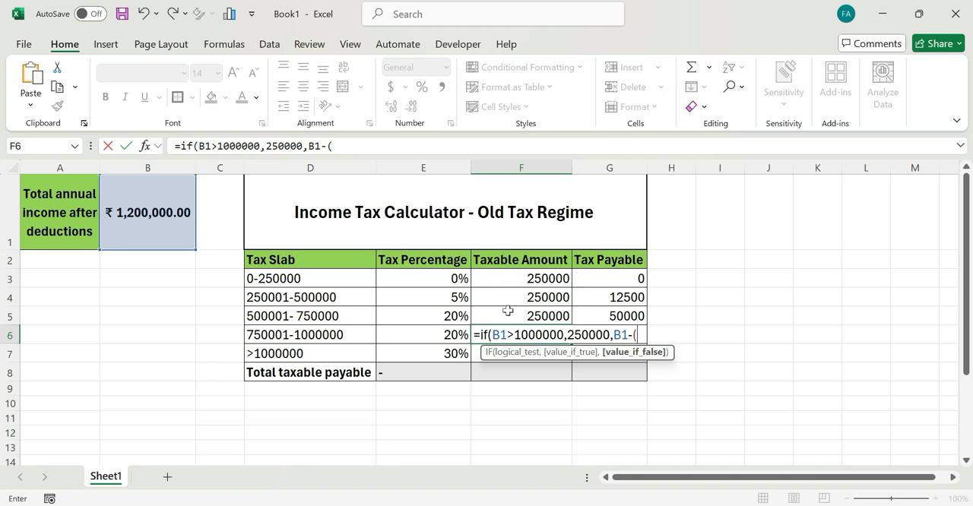
pyautogui.write('(')
pyautogui.click(516, 276)
pyautogui.write('+')
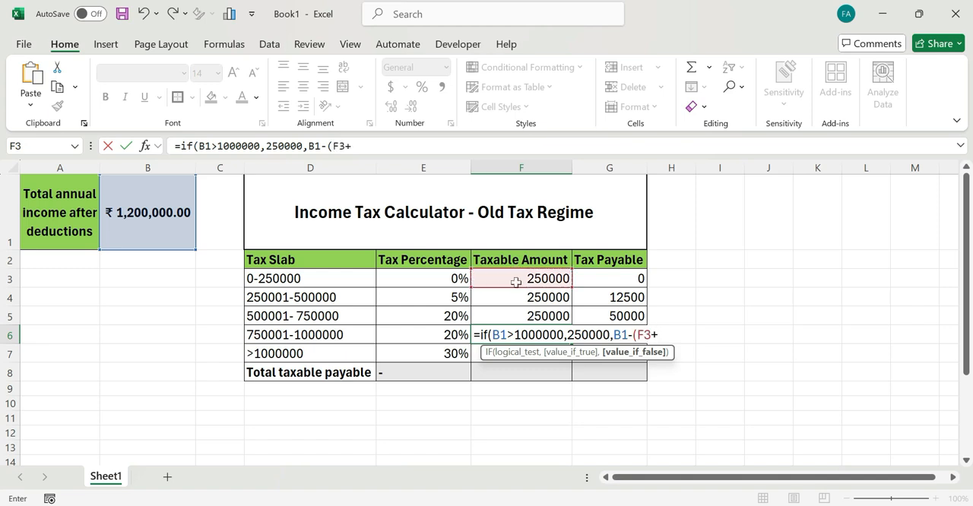
pyautogui.click(517, 297)
pyautogui.write('+')
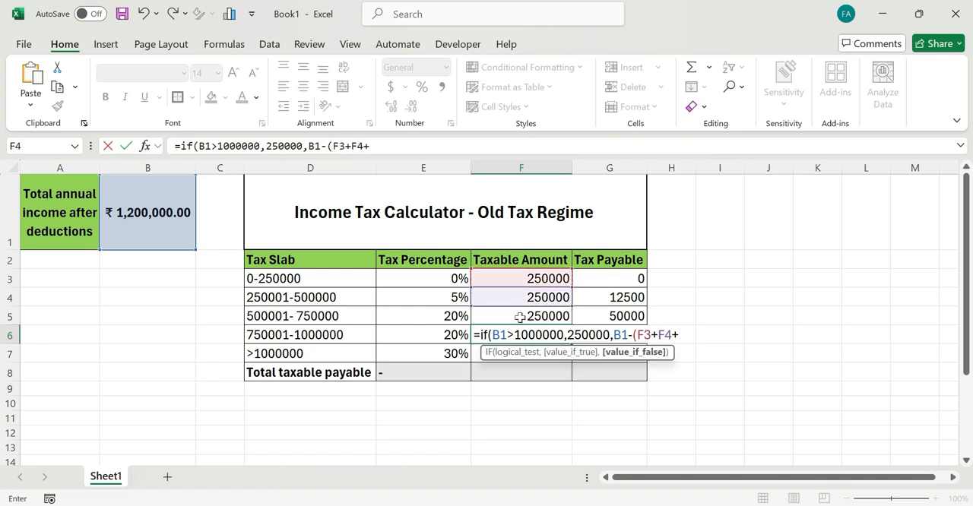
pyautogui.click(519, 315)
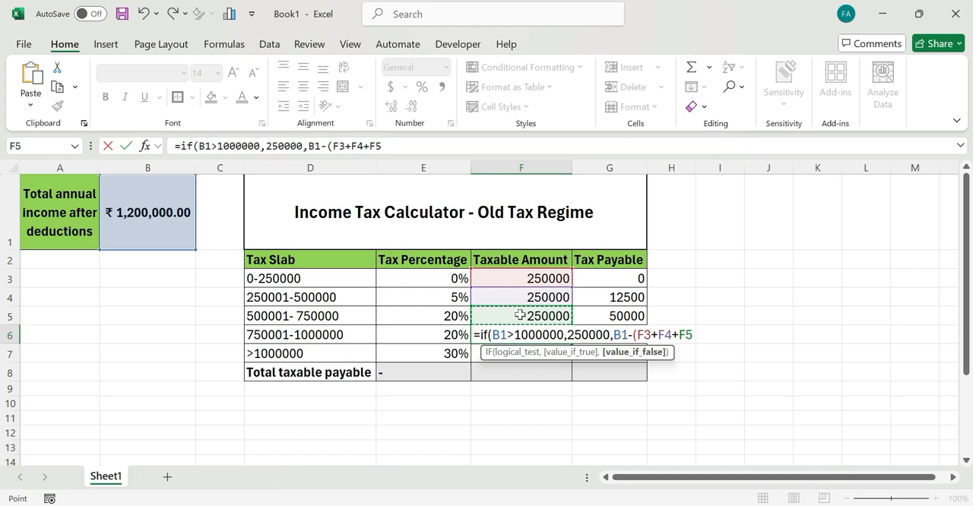
pyautogui.write(')))')
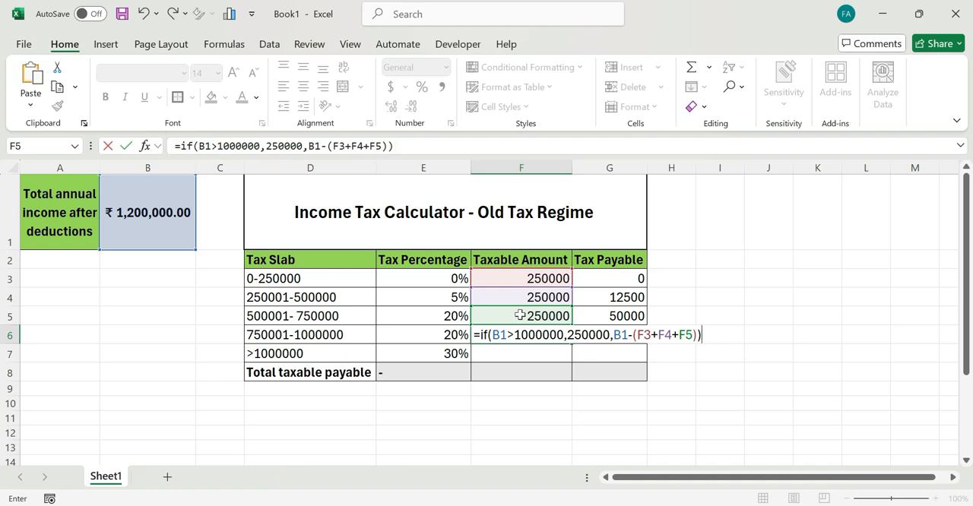
pyautogui.press('Return')
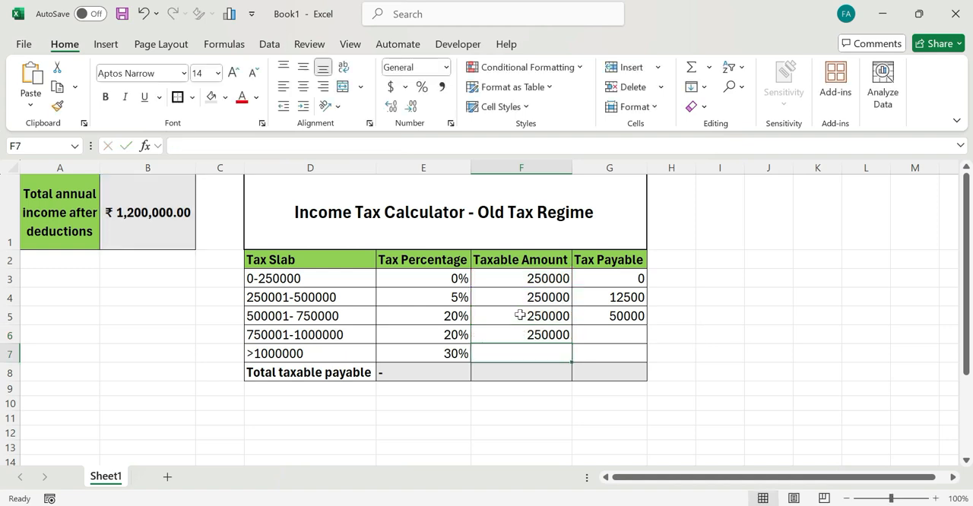
pyautogui.click(456, 335)
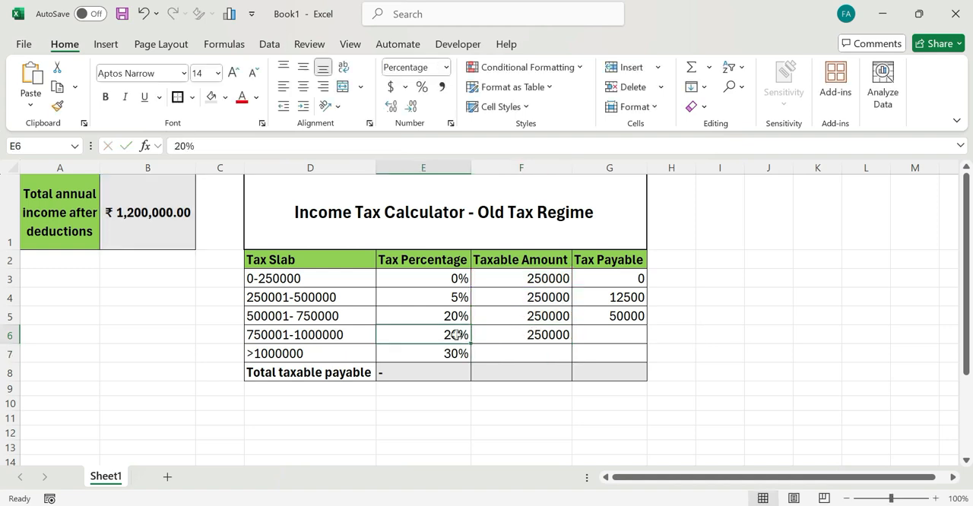
pyautogui.click(505, 333)
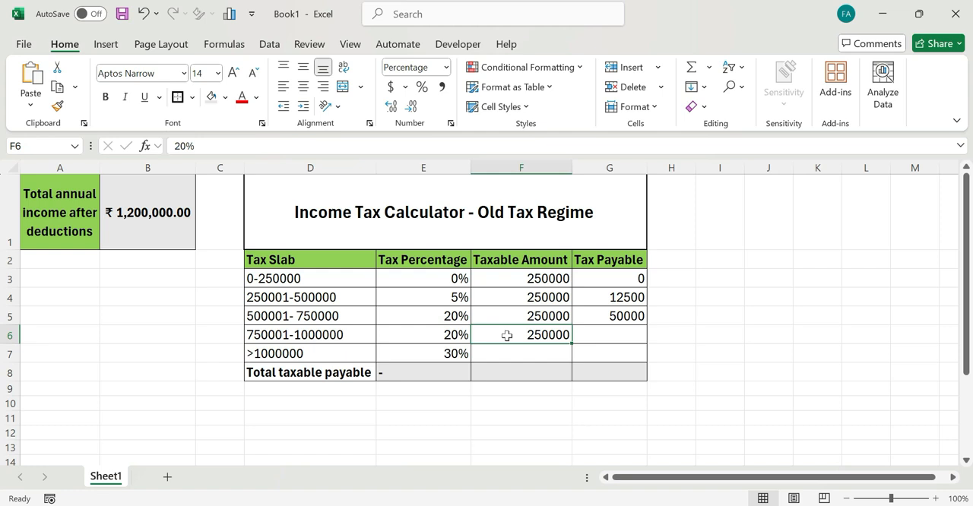
pyautogui.click(619, 319)
pyautogui.moveTo(646, 324); pyautogui.dragTo(644, 342)
# - Try to enter the formula =if(B1>1000000,B1-1000000),0 in F7 as the taxable amount for the >1000000 slab
pyautogui.click(493, 353)
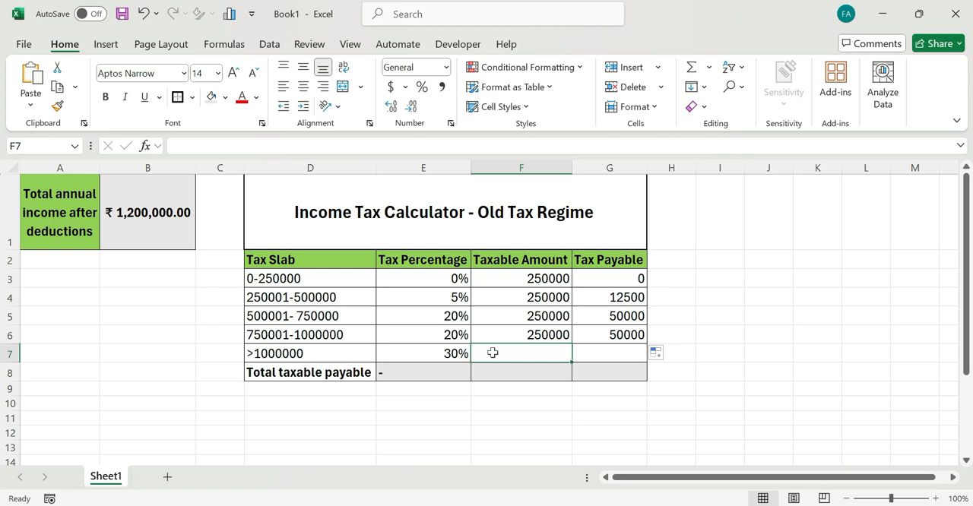
pyautogui.write('=if(')
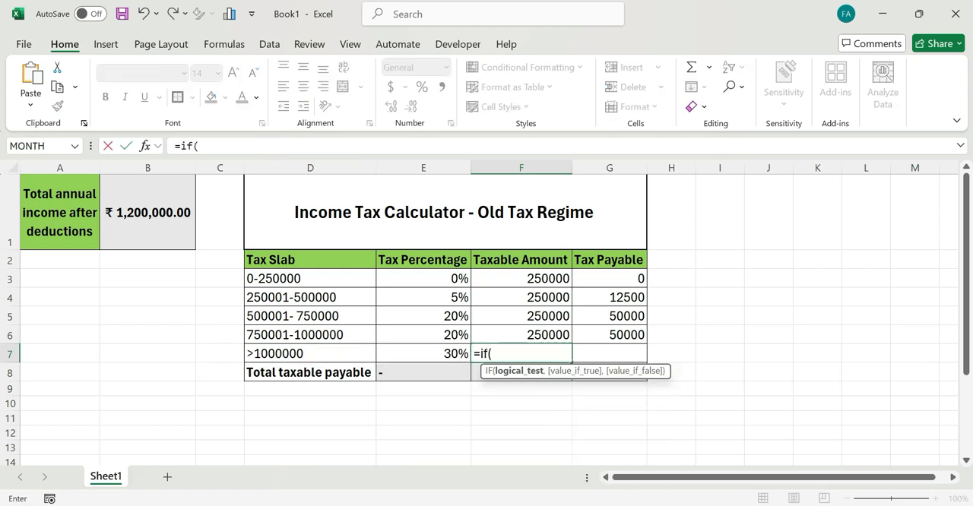
pyautogui.click(165, 213)
pyautogui.write('>1000')
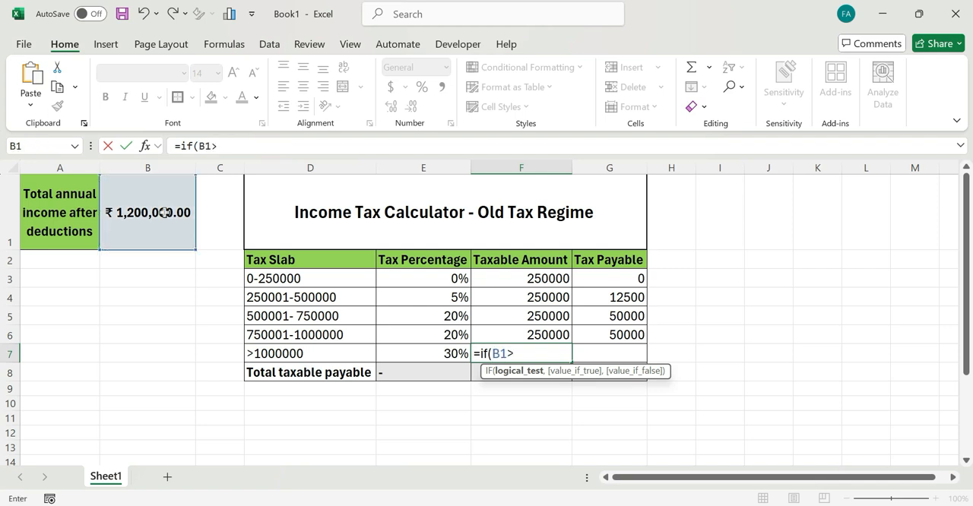
pyautogui.write('000')
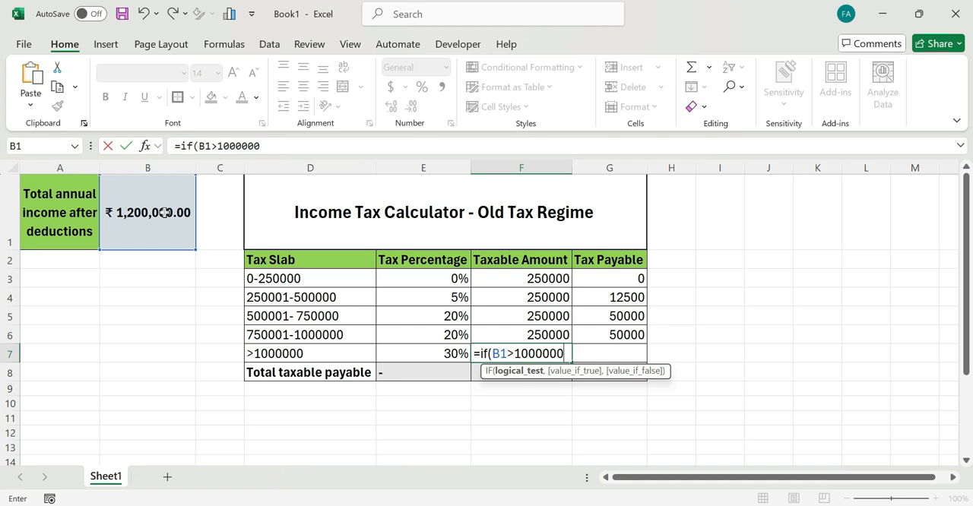
pyautogui.write(',')
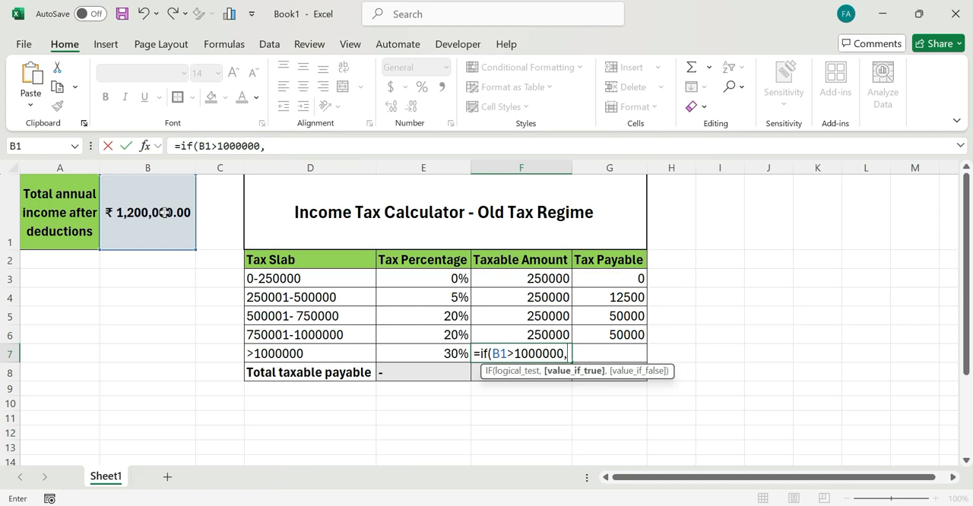
pyautogui.click(150, 218)
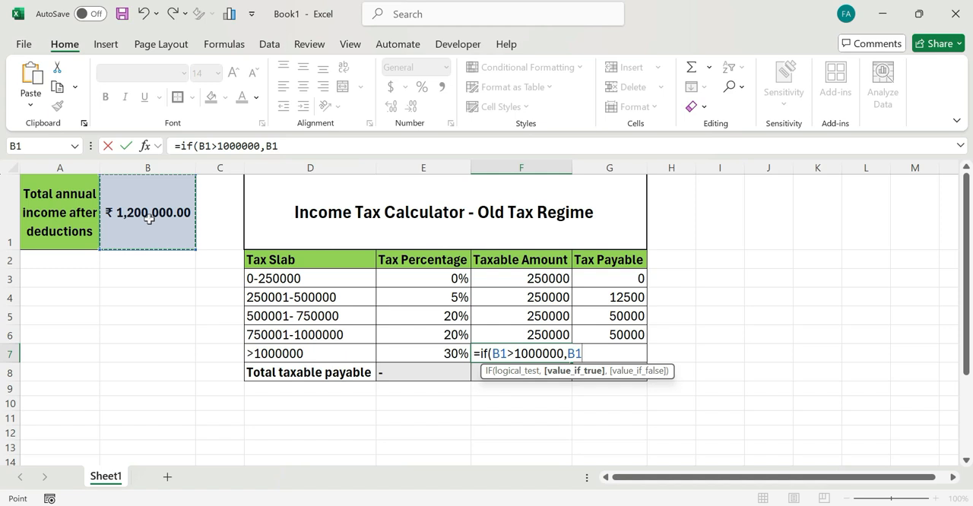
pyautogui.write('-')
pyautogui.write('10000')
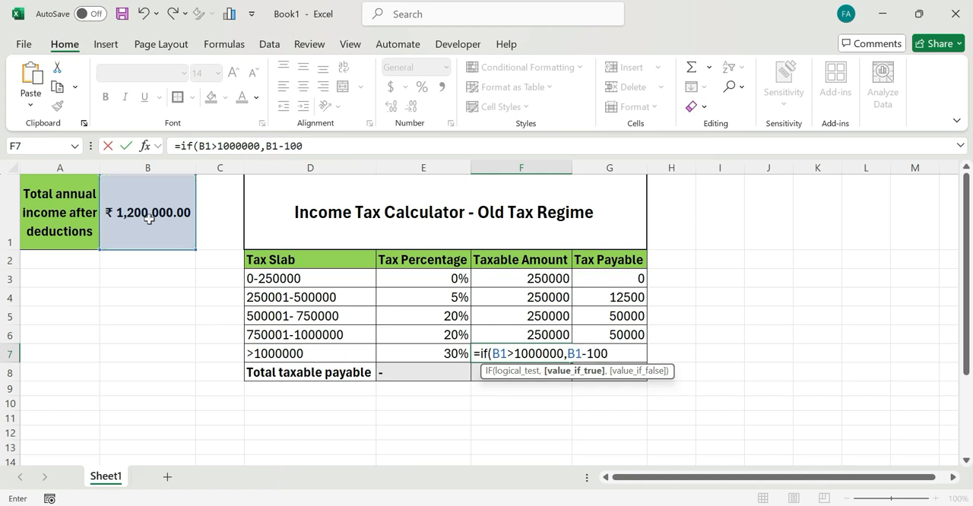
pyautogui.write('00),')
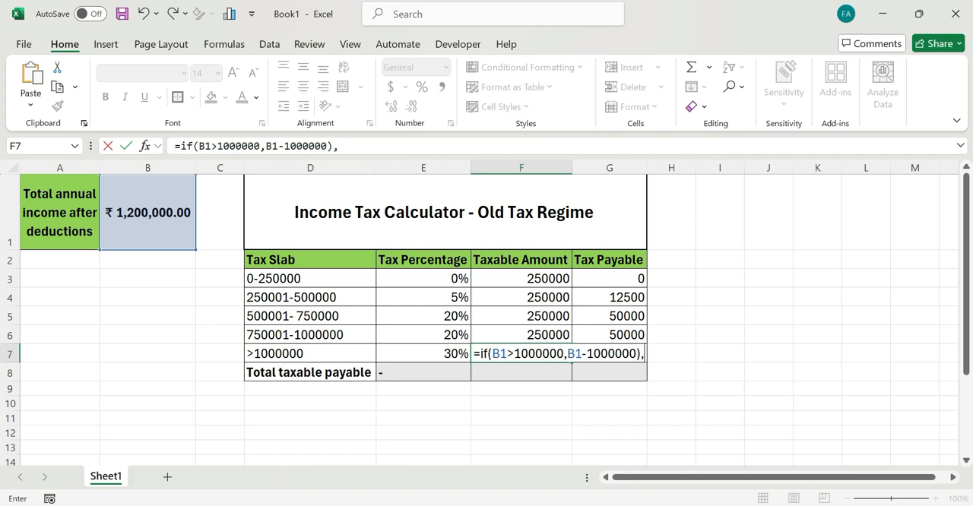
pyautogui.write('0')
pyautogui.press('Return')
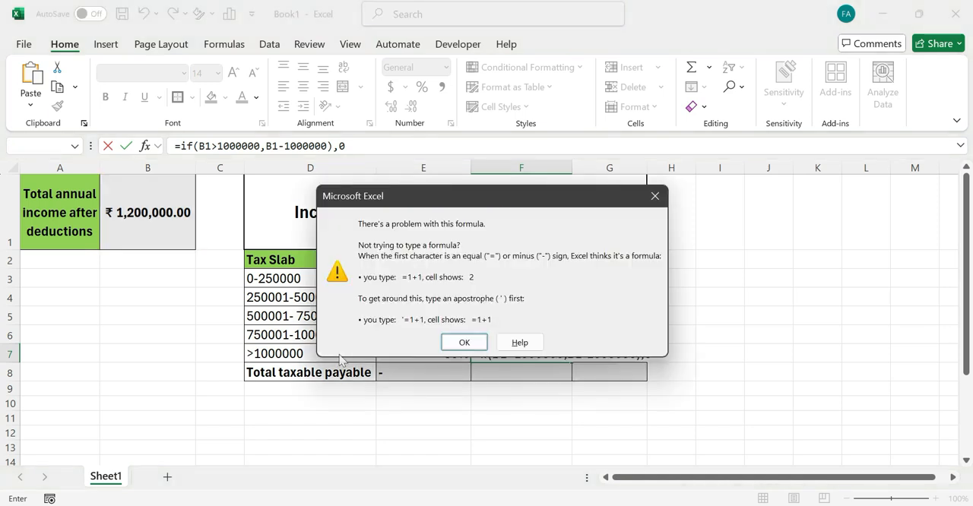
# - Correct the parentheses in F7 so the formula reads =IF(B1>1000000,B1-1000000,0)
pyautogui.click(464, 343)
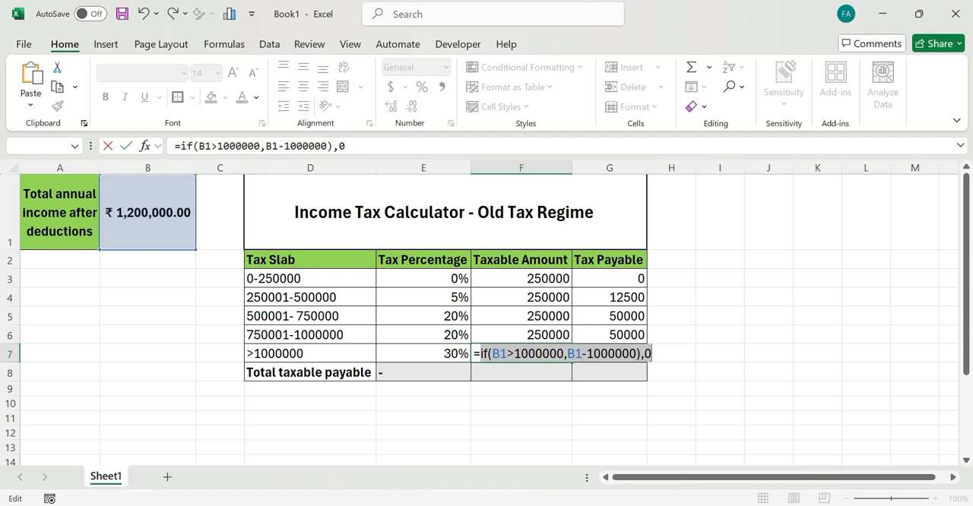
pyautogui.click(637, 354)
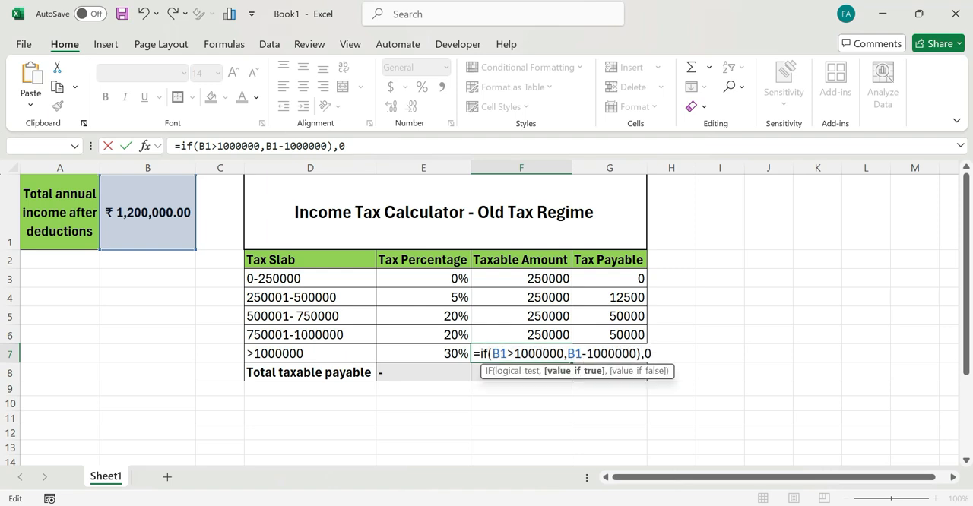
pyautogui.press('Delete')
pyautogui.click(342, 145)
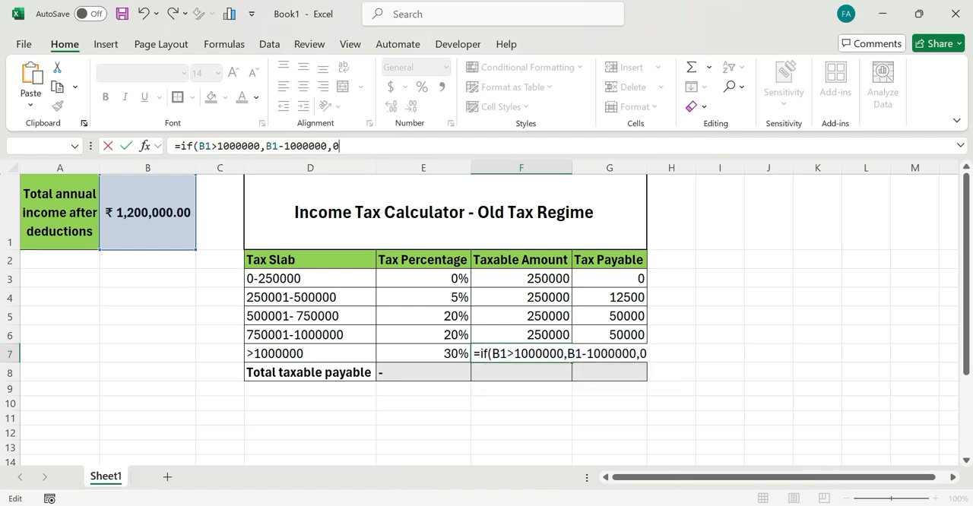
pyautogui.write(')')
pyautogui.press('Return')
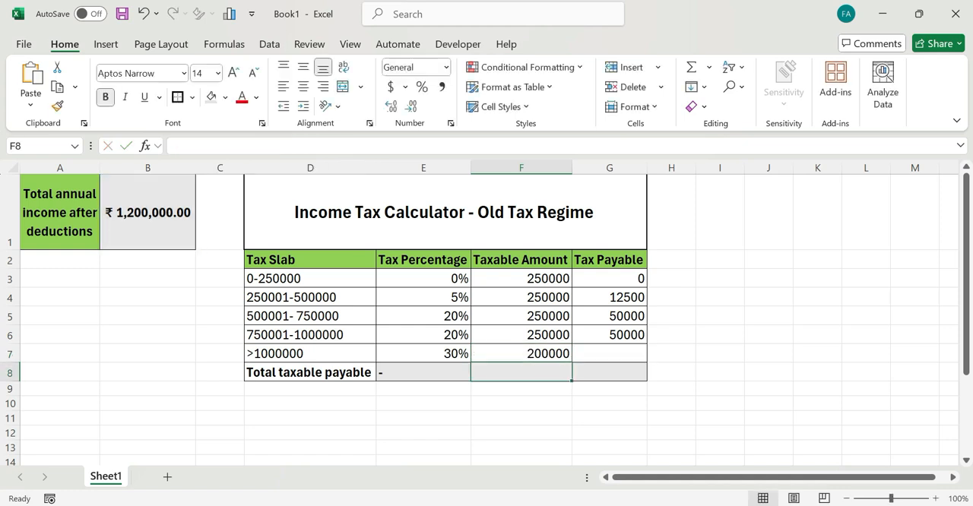
# - Copy the tax payable formula from G6 down to G7 for the >1000000 slab
pyautogui.click(537, 357)
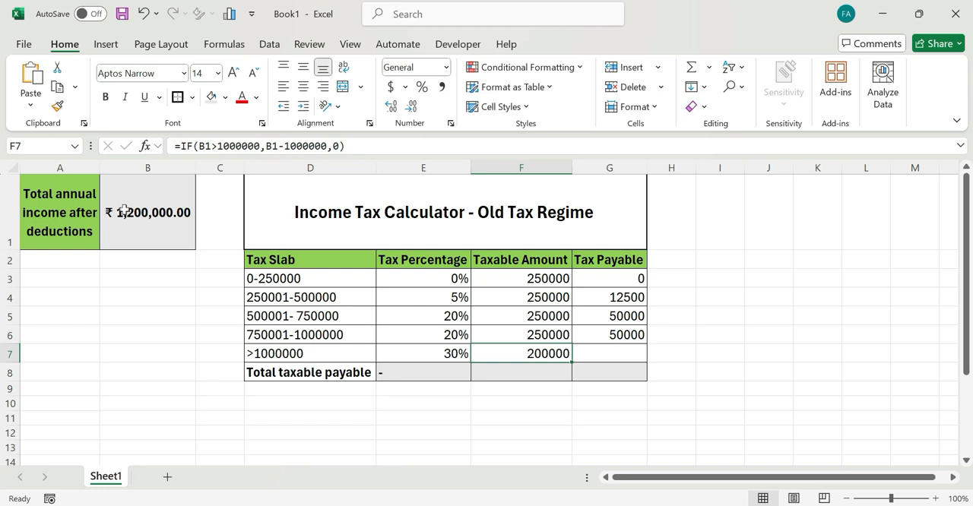
pyautogui.click(630, 333)
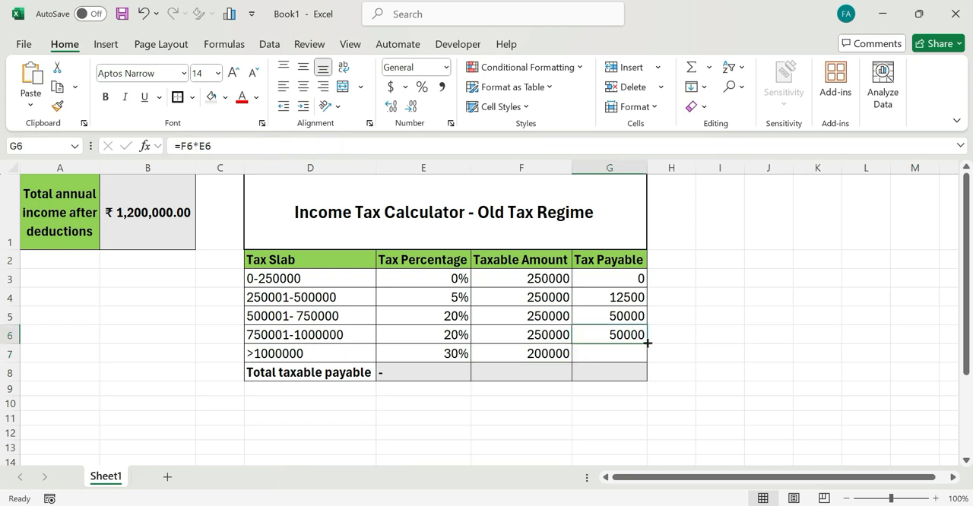
pyautogui.moveTo(647, 343); pyautogui.dragTo(647, 362)
# - Total the slab taxable amounts in F8 with the formula =SUM(F3:F7)
pyautogui.click(544, 371)
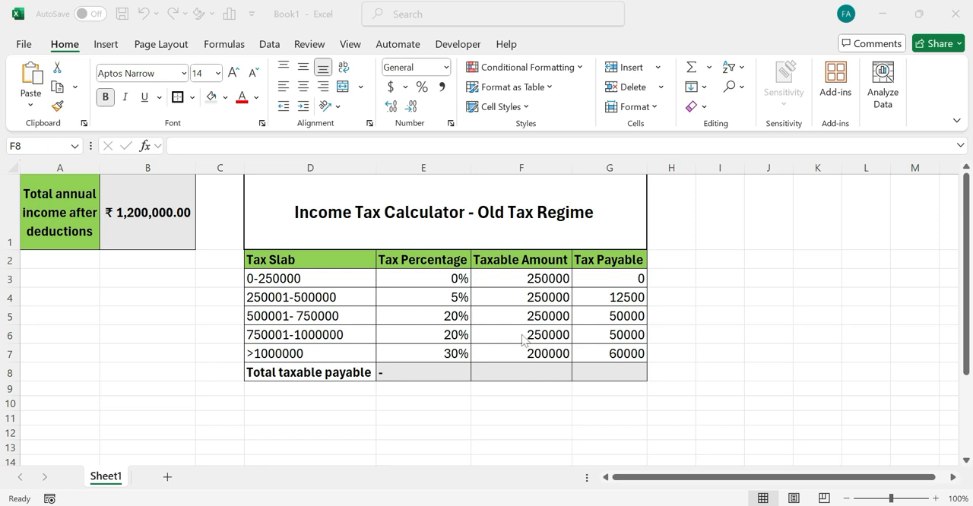
pyautogui.hotkey('shift', 'Right')
pyautogui.moveTo(514, 278); pyautogui.dragTo(521, 354)
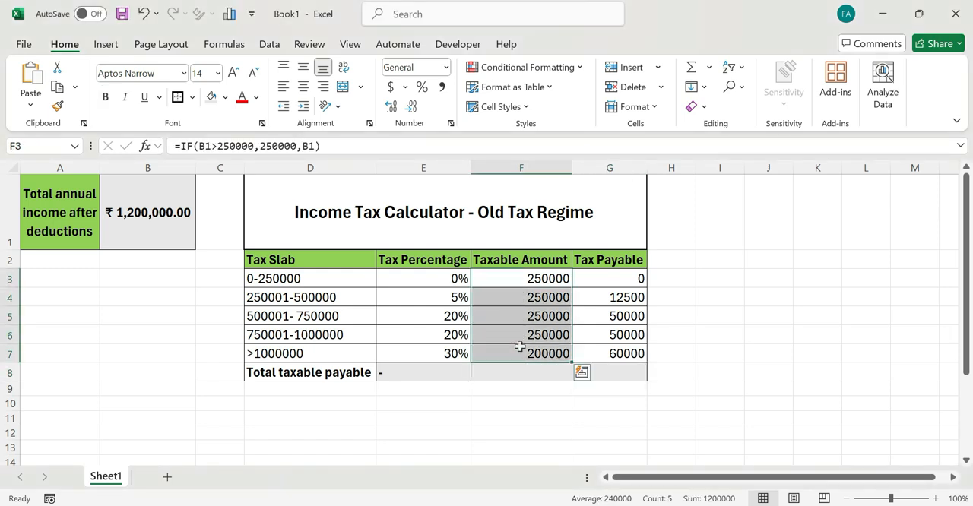
pyautogui.click(525, 401)
pyautogui.click(126, 213)
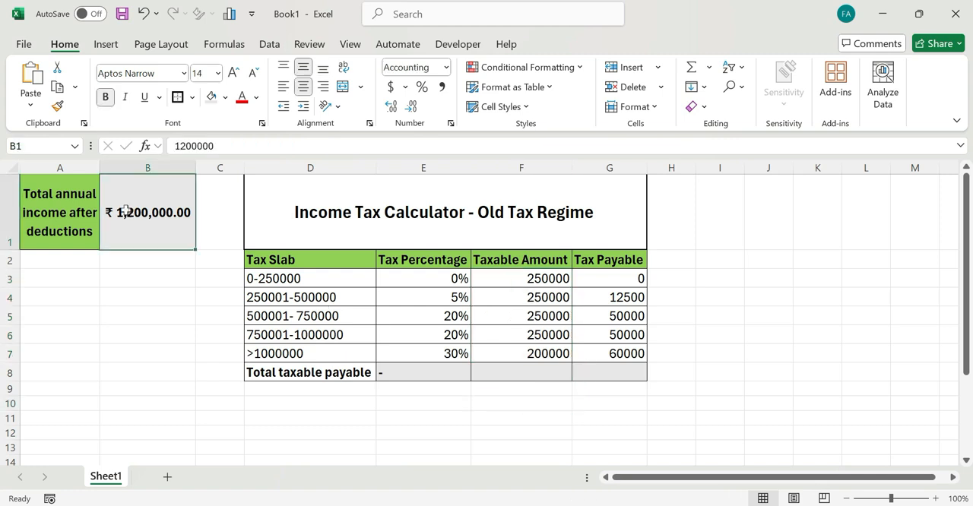
pyautogui.click(488, 367)
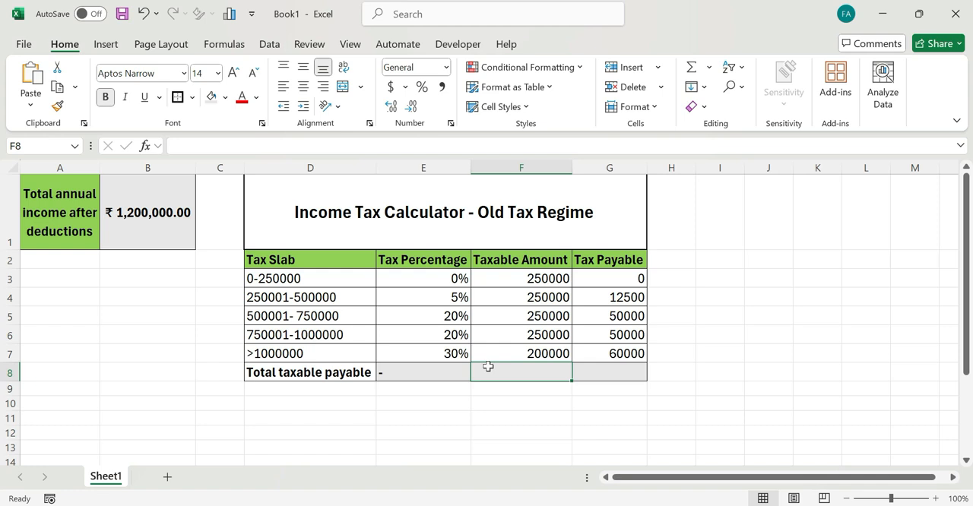
pyautogui.hotkey('alt', '=')
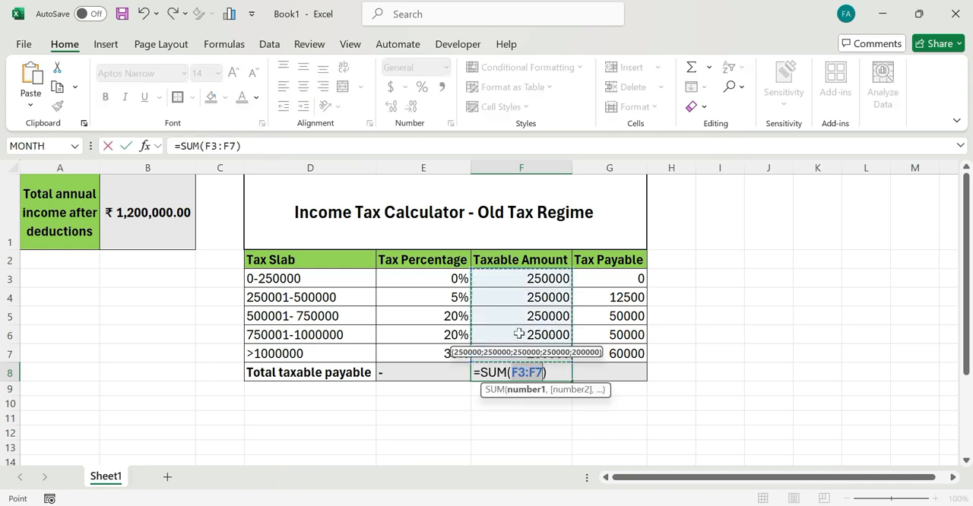
pyautogui.press('Return')
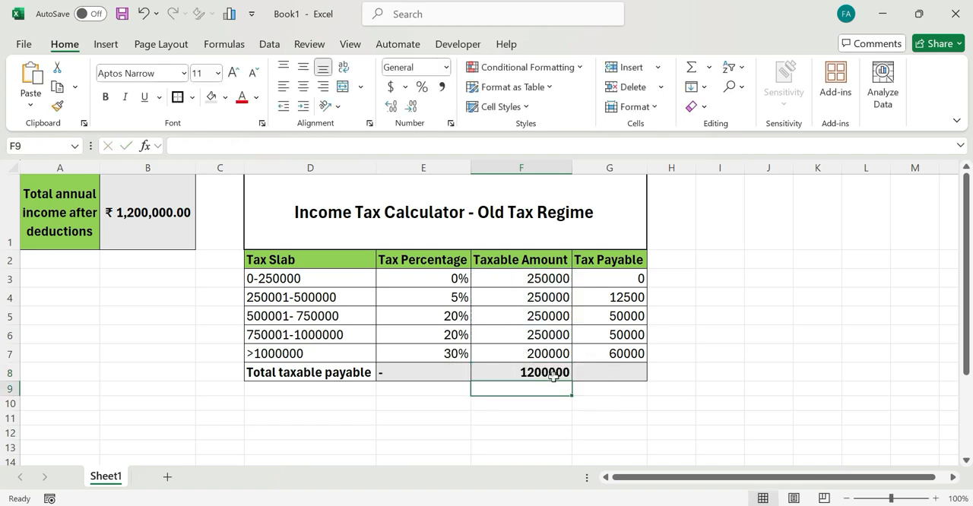
# - Copy the total formula from F8 across to G8 to sum the tax payable for all slabs
pyautogui.click(156, 216)
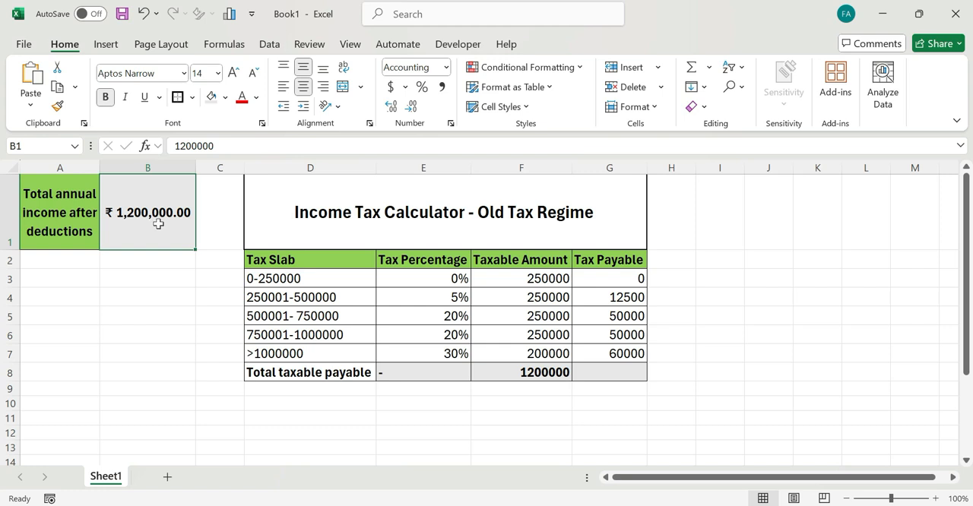
pyautogui.click(540, 372)
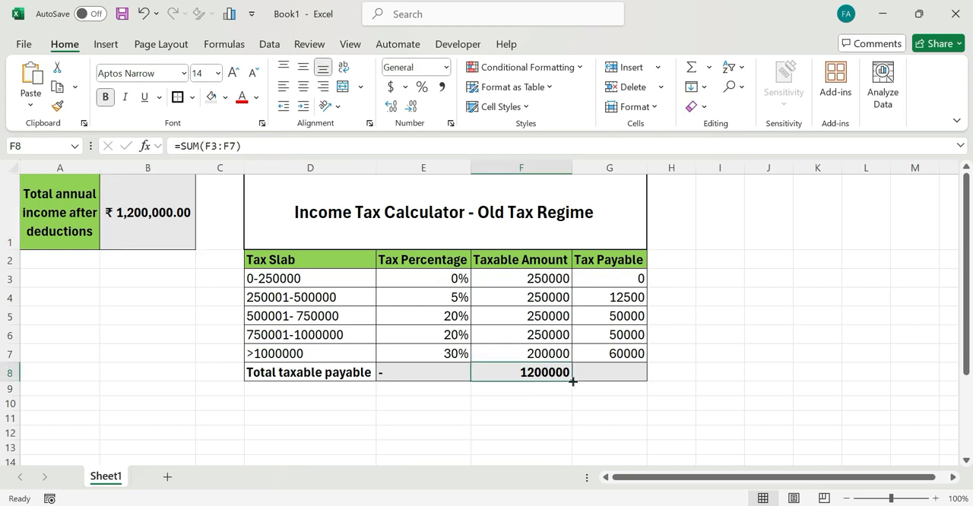
pyautogui.moveTo(571, 380); pyautogui.dragTo(637, 378)
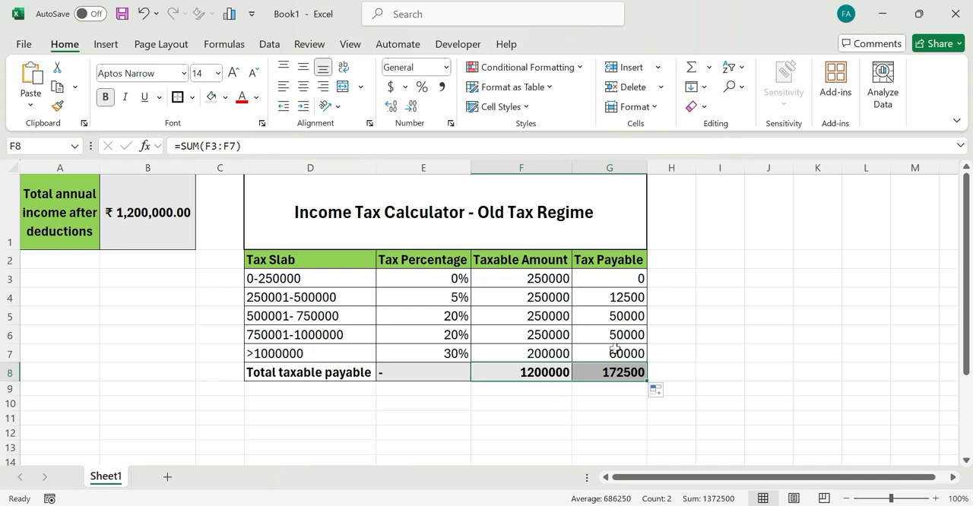
pyautogui.click(616, 399)
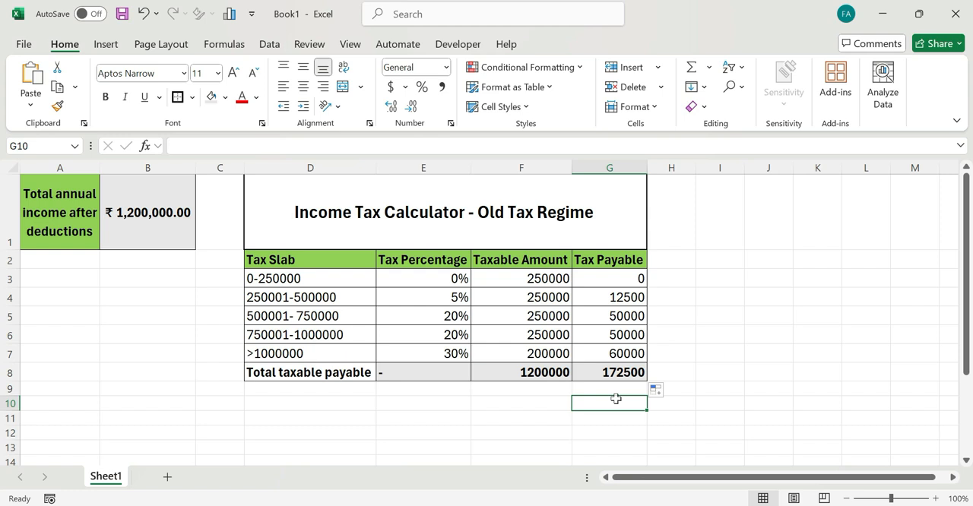
# - Test the calculator by setting the total annual income in B1 to 1500000
pyautogui.click(610, 375)
pyautogui.click(134, 229)
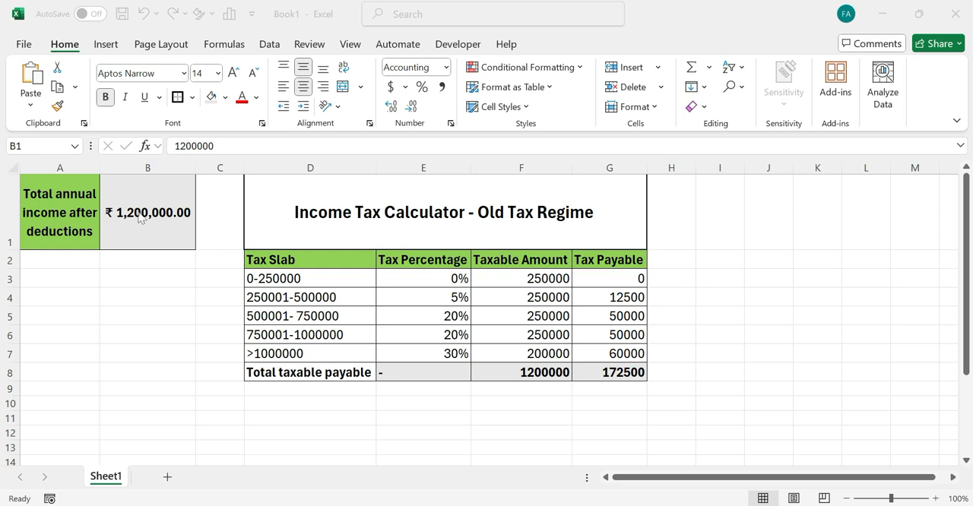
pyautogui.click(139, 213)
pyautogui.write('1')
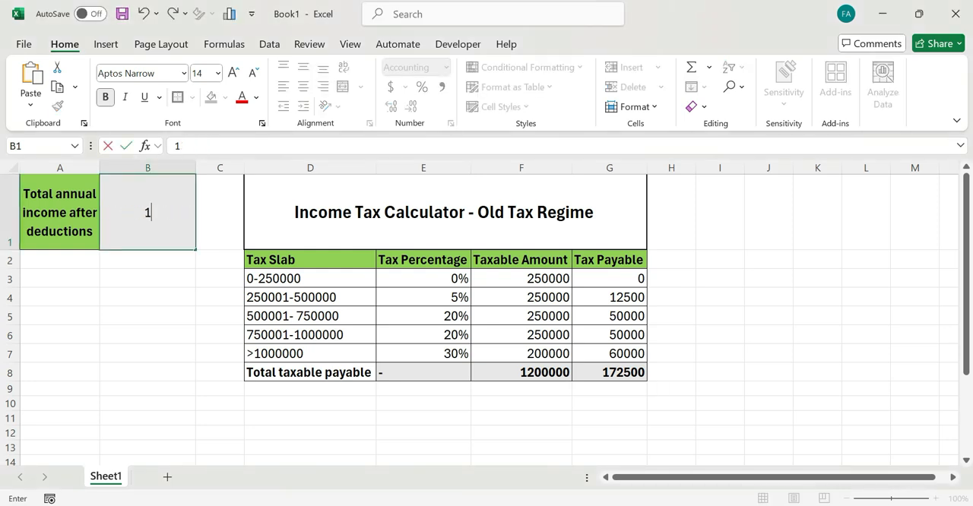
pyautogui.write('500000')
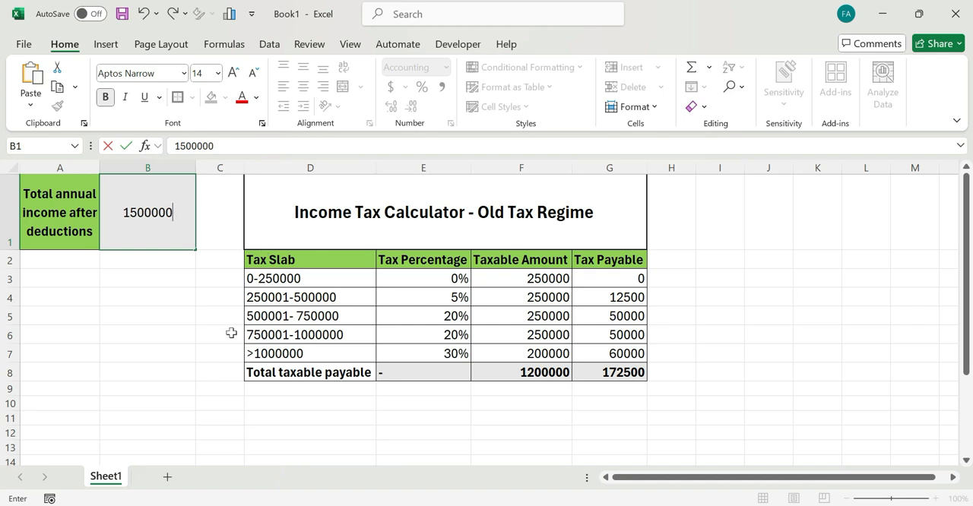
pyautogui.press('Return')
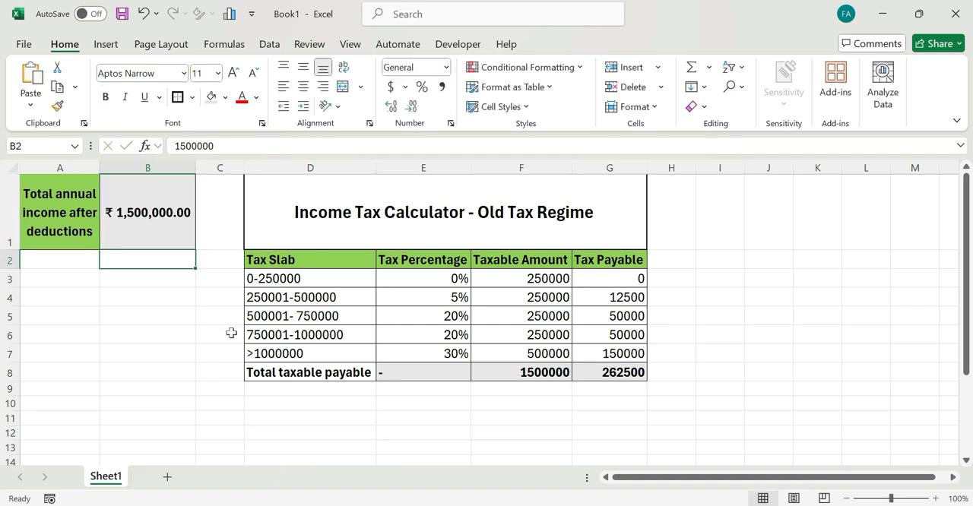
# - Test a lower income by setting the total annual income in B1 to 500000
pyautogui.click(600, 397)
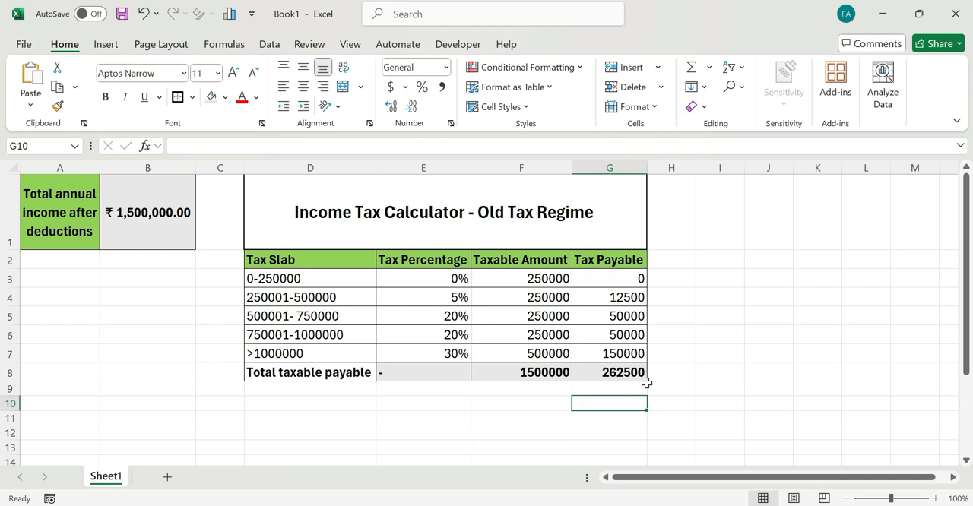
pyautogui.click(137, 200)
pyautogui.write('500000')
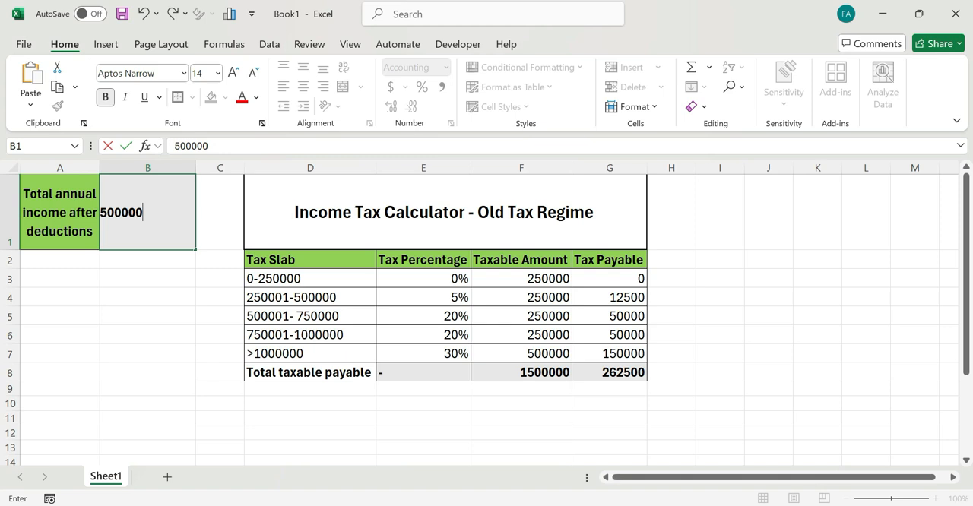
pyautogui.press('Return')
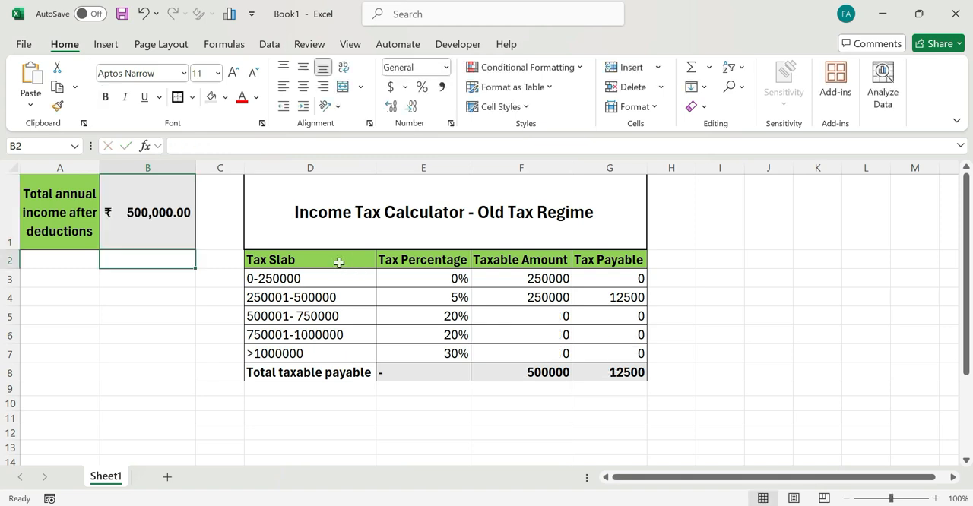
# - Set the total annual income in B1 to 5000000 to recalculate the tax for a high income
pyautogui.click(152, 226)
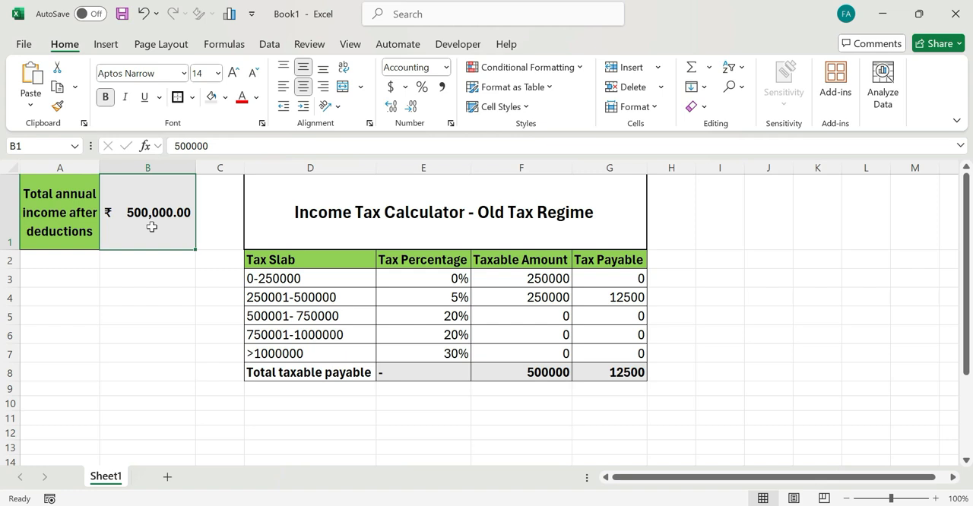
pyautogui.write('5000000')
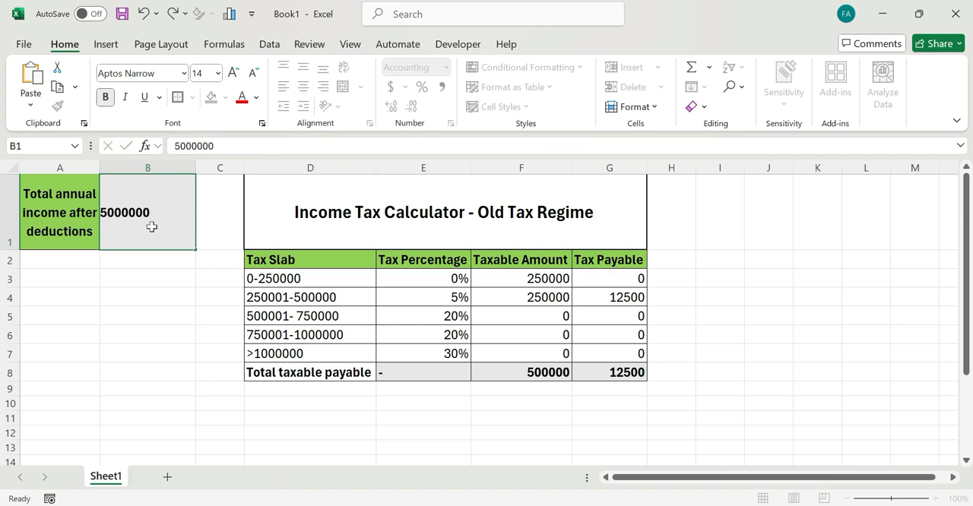
pyautogui.press('Return')
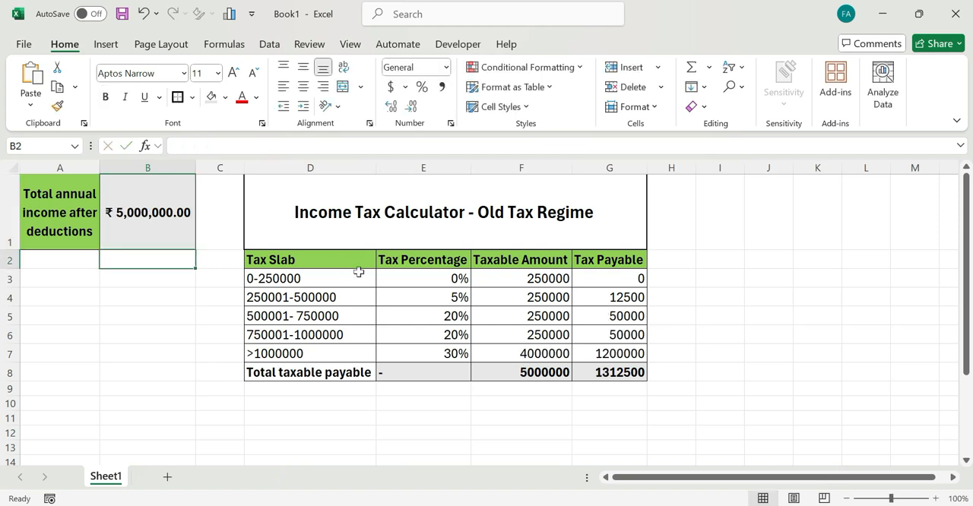